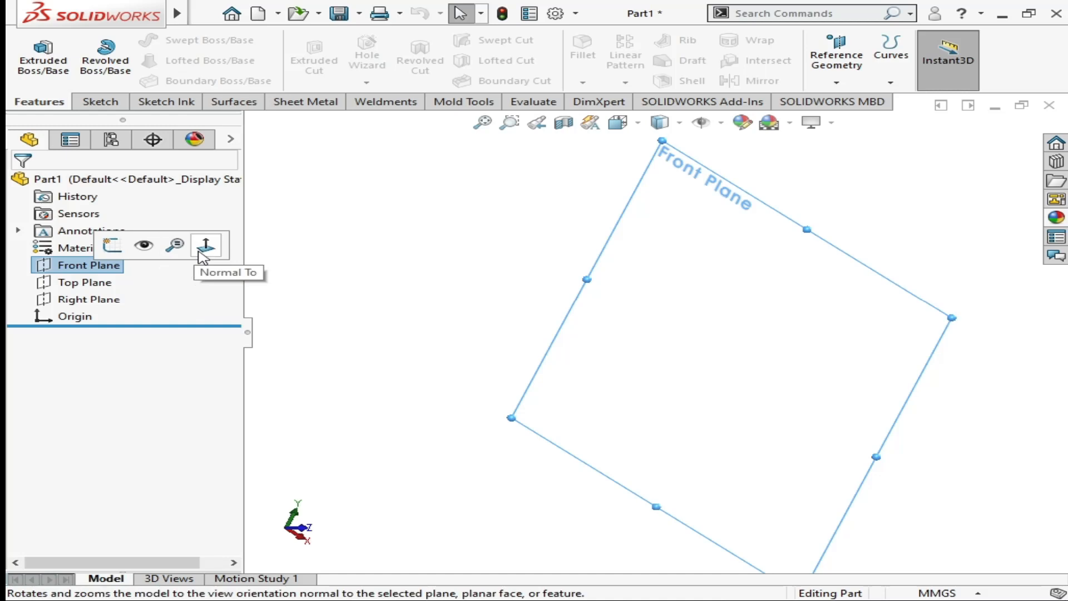
left_click(200, 250)
left_click(98, 104)
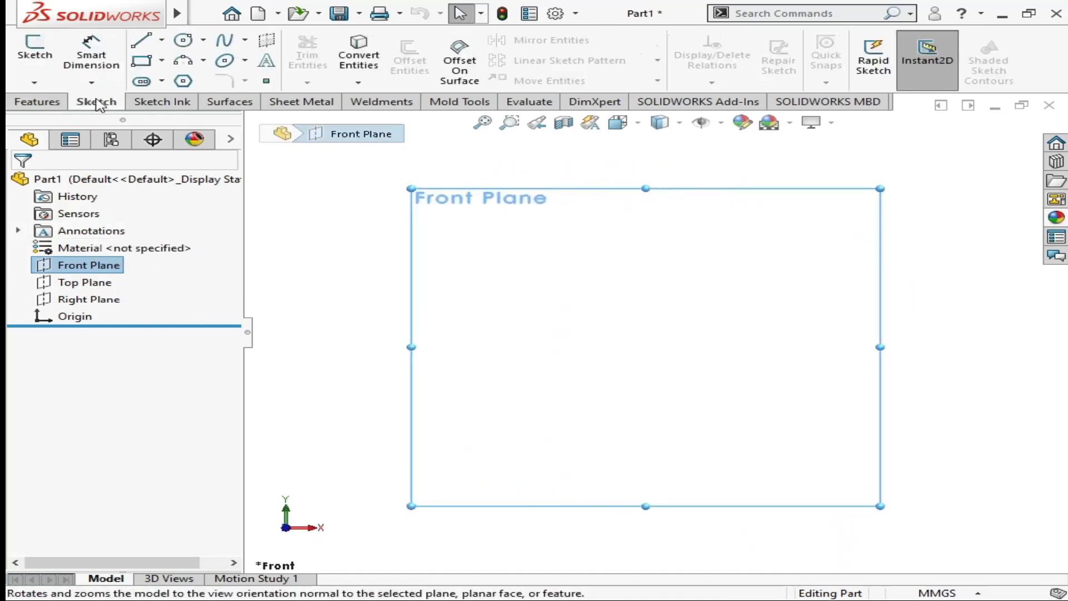
left_click(34, 49)
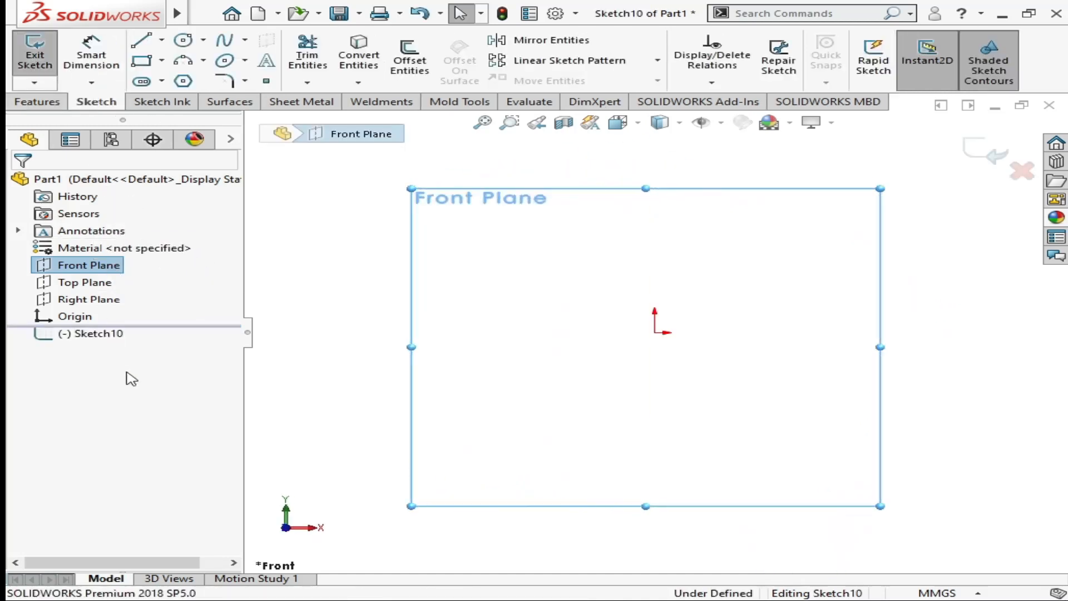
left_click(35, 54)
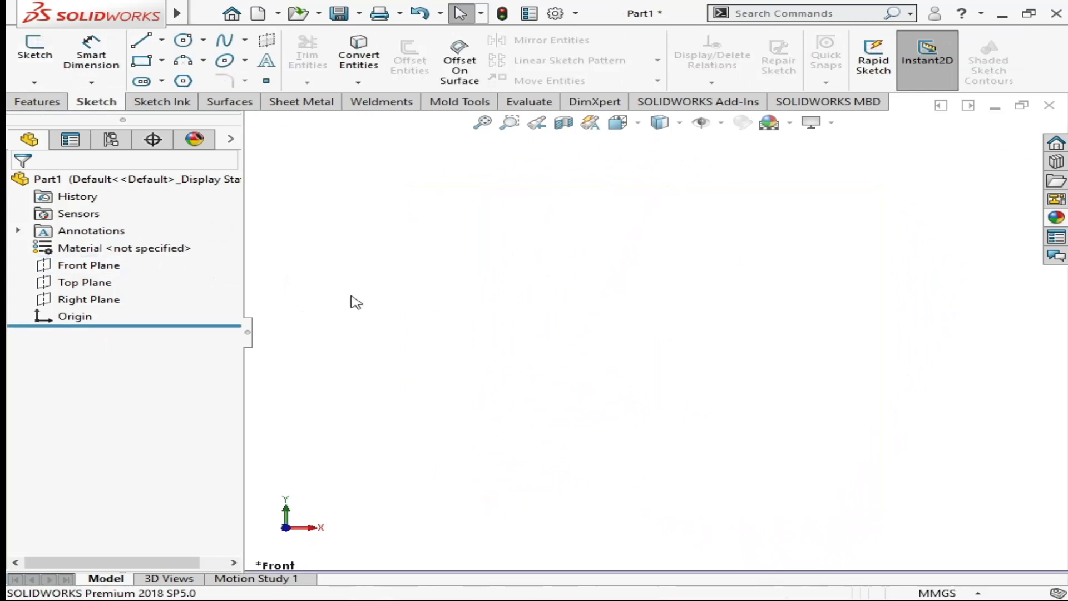
Start a sketch on the Front Plane and draw a tall corner rectangle with its right edge passing through the origin
left_click(106, 266)
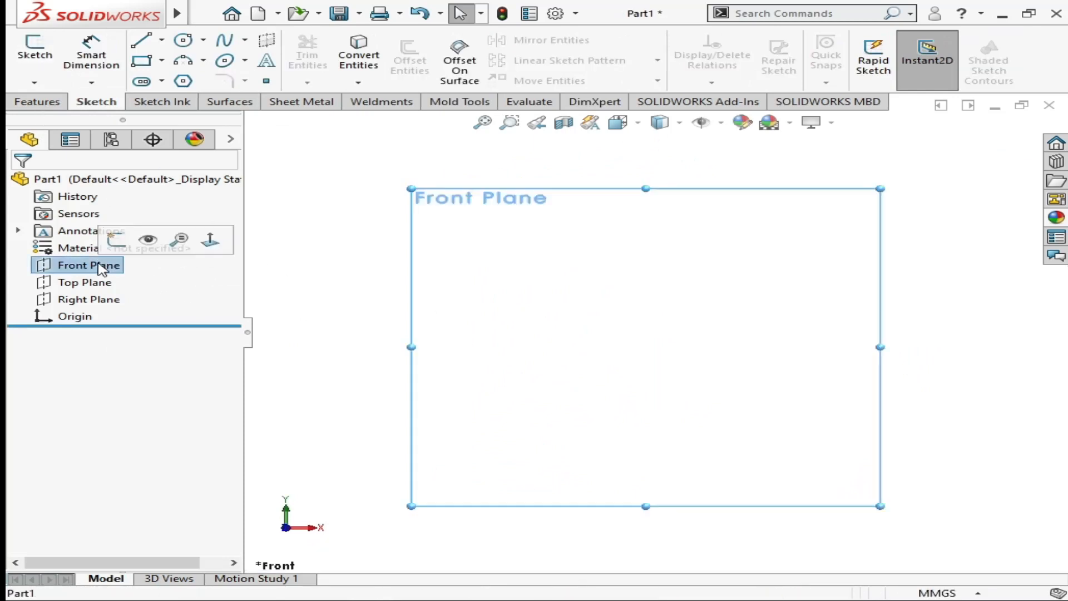
left_click(115, 240)
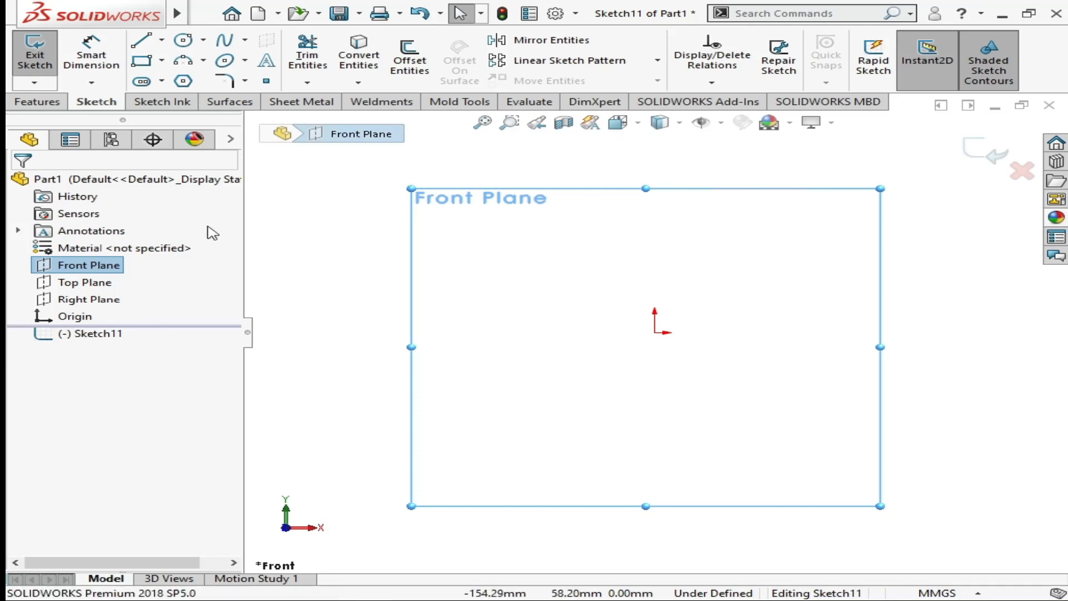
left_click(142, 60)
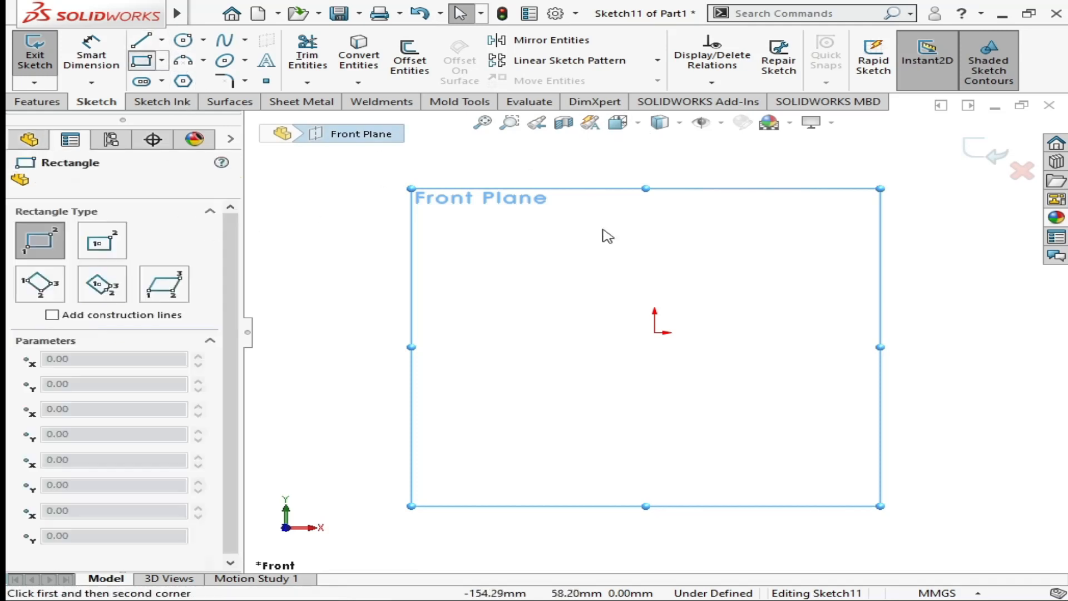
left_click(654, 251)
left_click(562, 456)
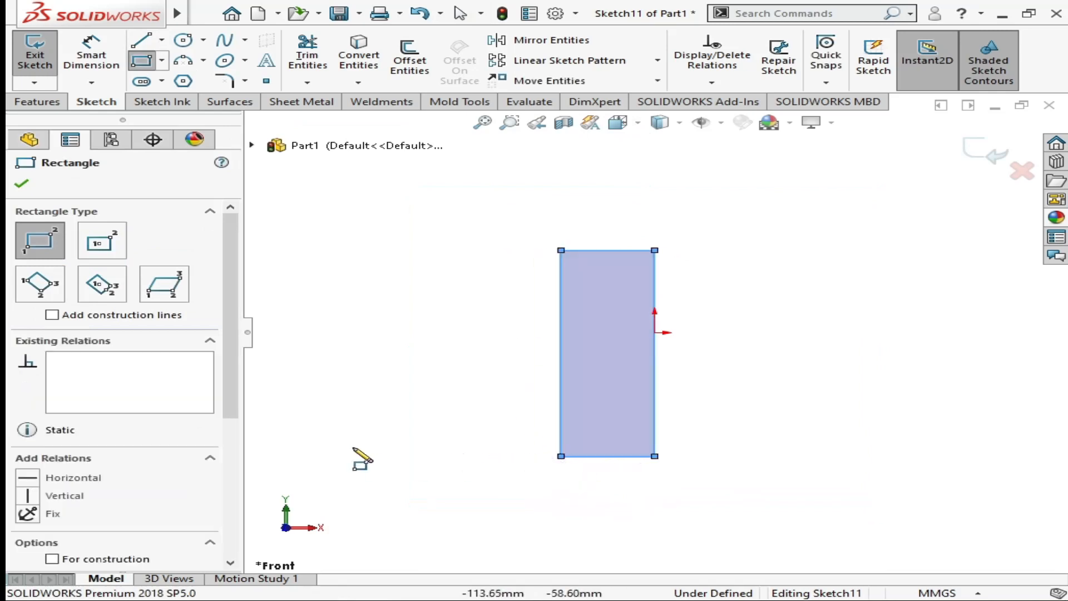
left_click(21, 183)
Extrude the rectangle as a blind boss 100 mm deep from the sketch plane
left_click(37, 101)
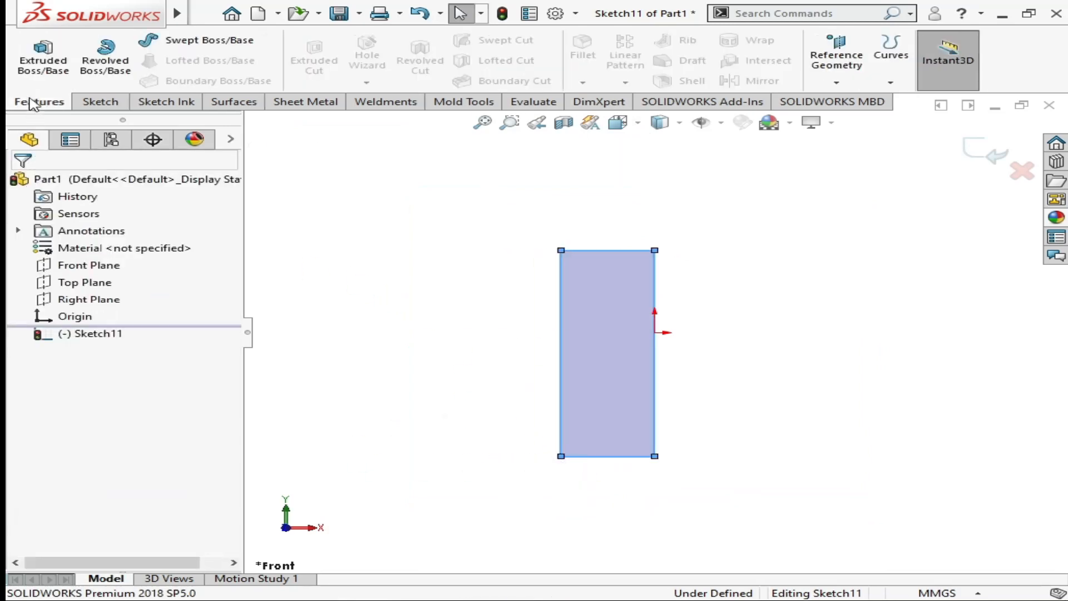
left_click(44, 55)
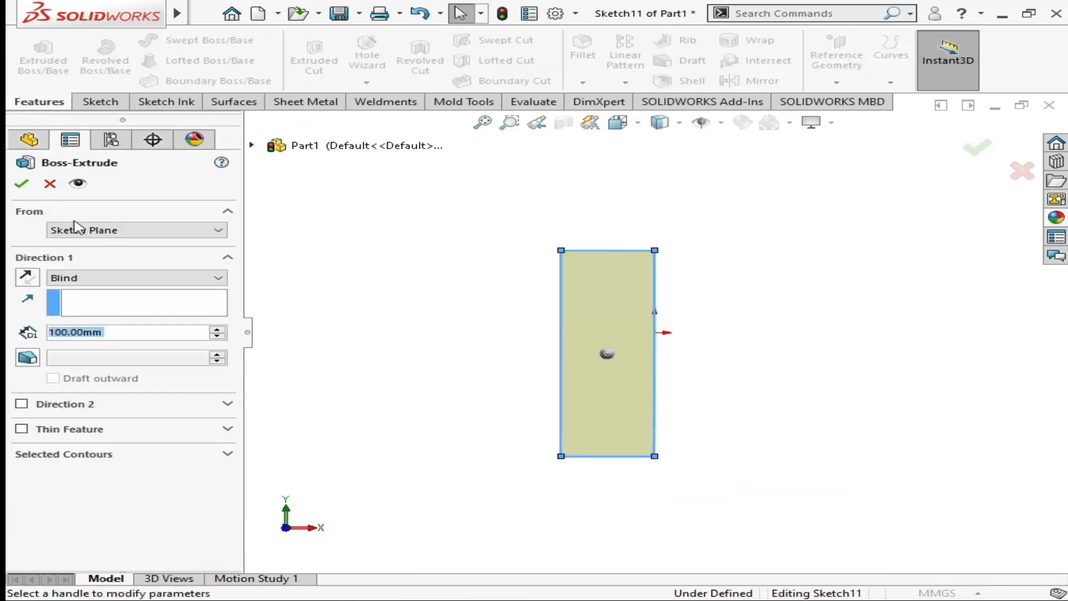
left_click(21, 183)
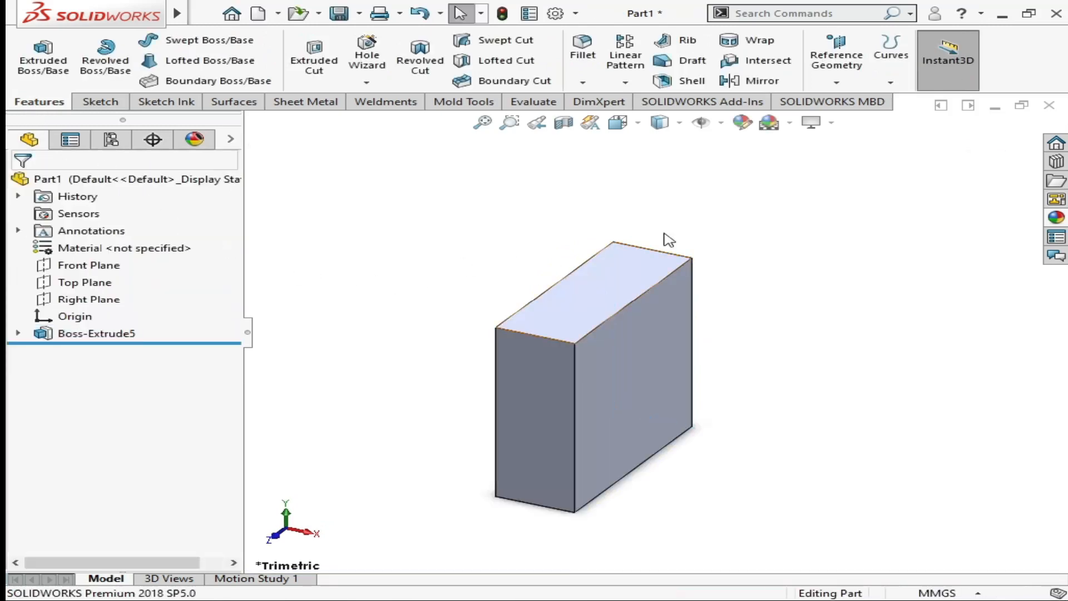
Change the view of the block to the Isometric orientation
left_click(638, 124)
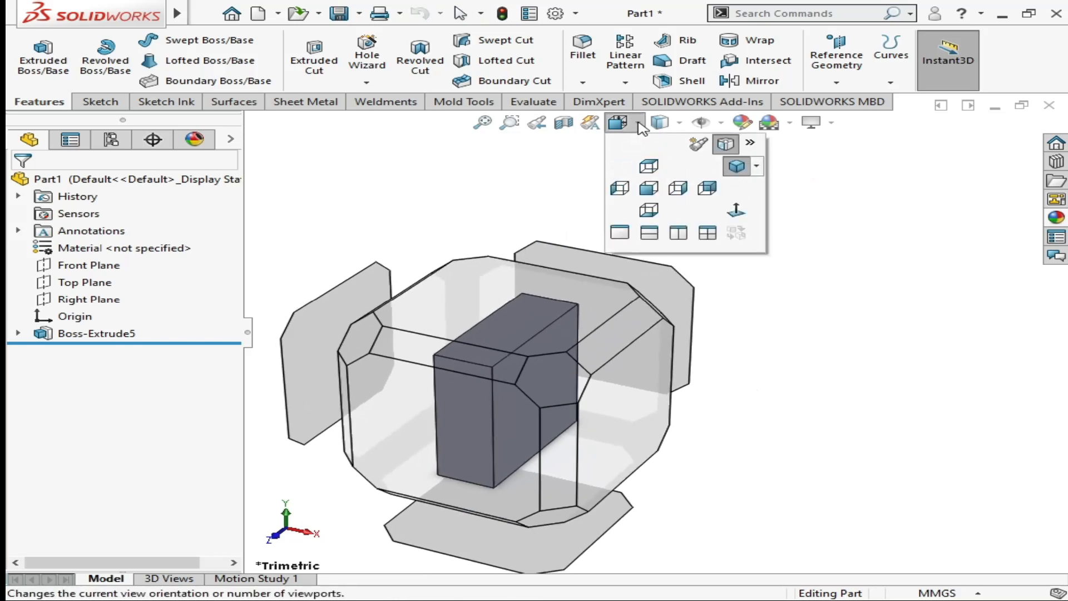
left_click(756, 168)
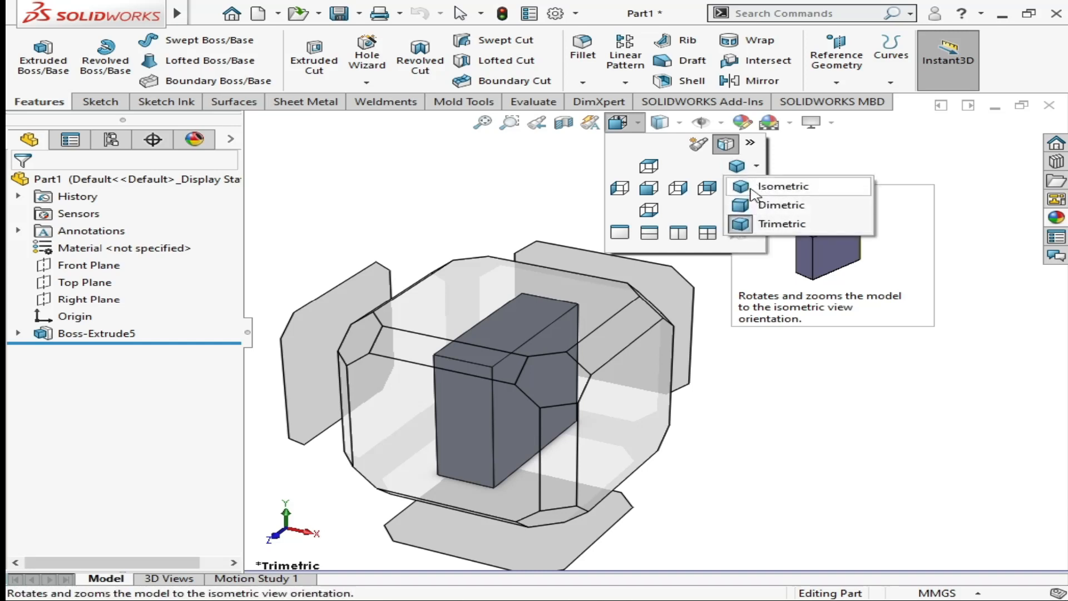
left_click(752, 189)
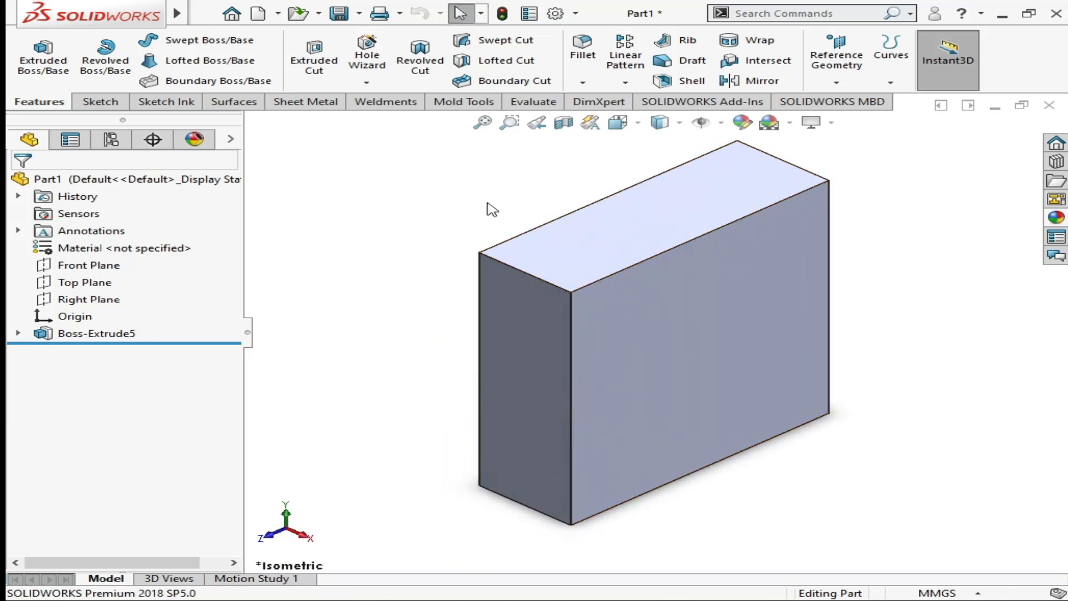
View the block from above in the Top standard orientation
left_click(680, 122)
left_click(639, 123)
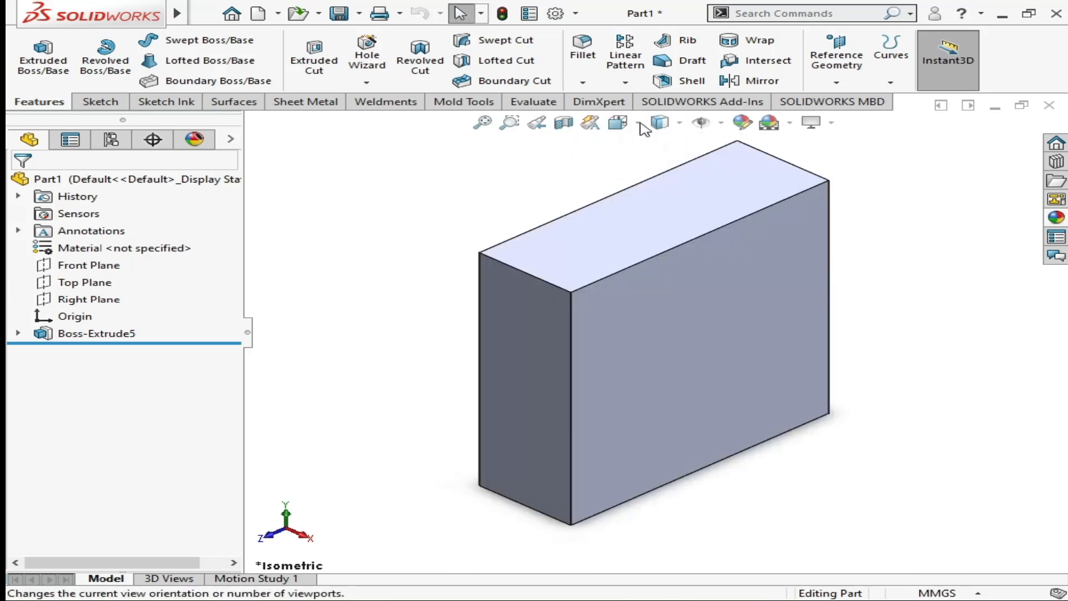
left_click(640, 123)
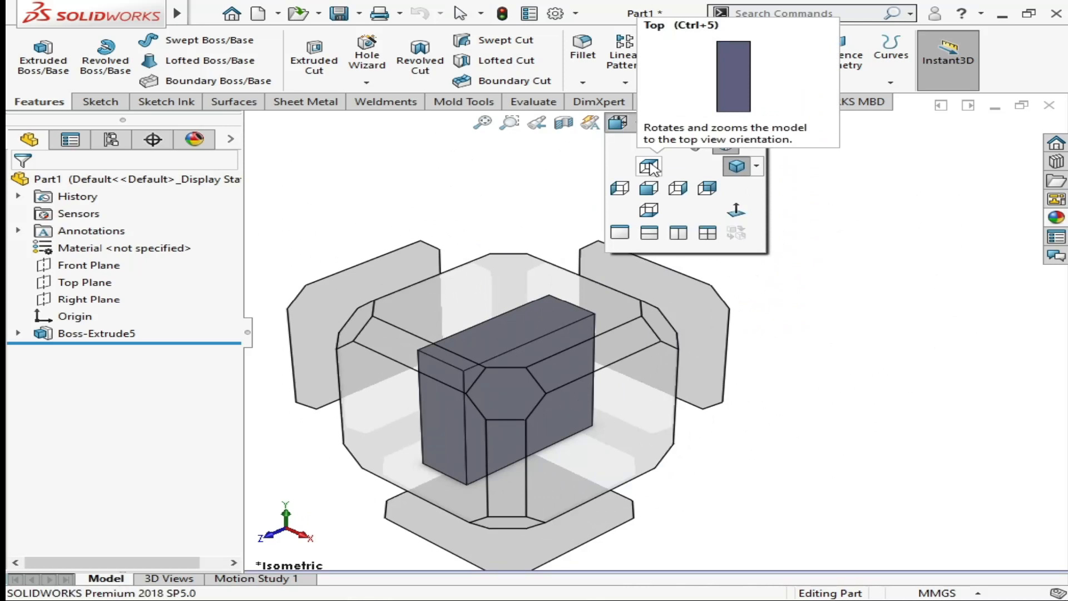
left_click(649, 167)
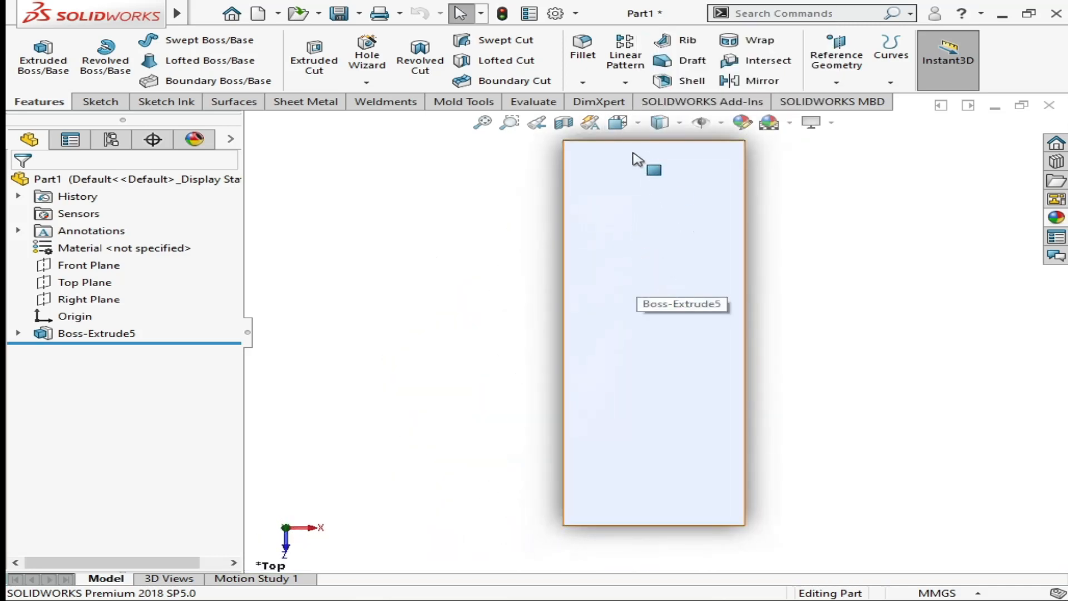
Switch between the Left and Top orientations of the block, ending on Left
left_click(639, 125)
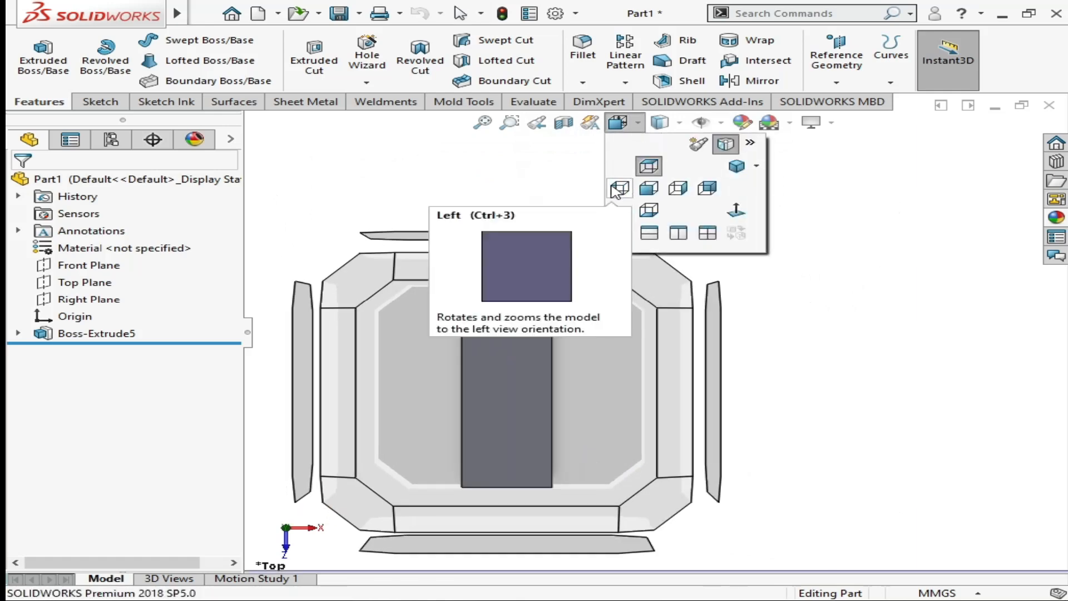
left_click(619, 189)
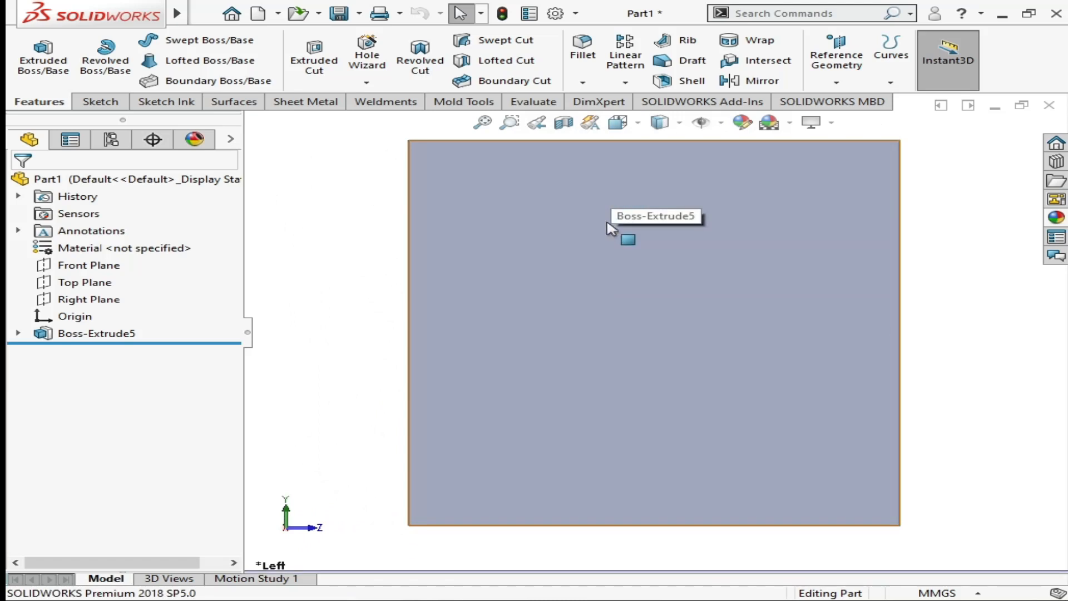
key("ctrl+5")
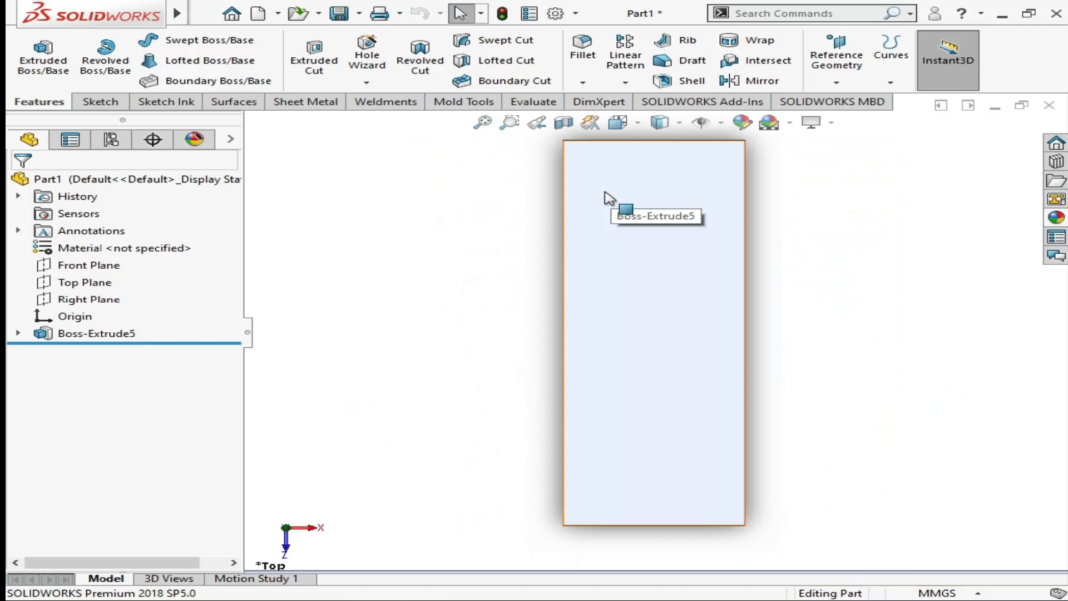
key("ctrl+3")
View the block in the Front orientation and in the Bottom orientation
left_click(639, 124)
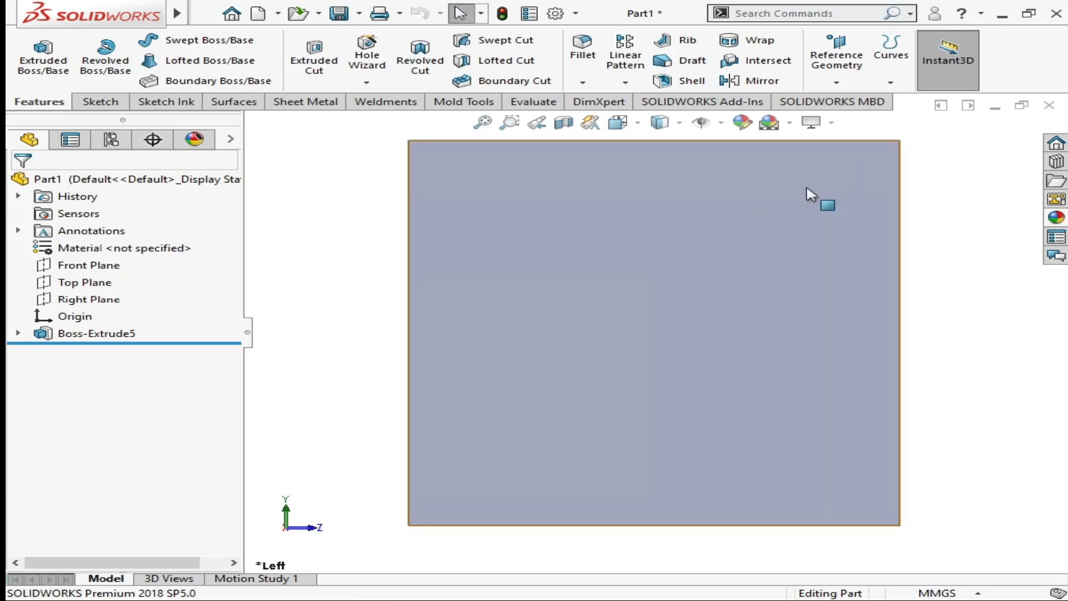
key("ctrl+1")
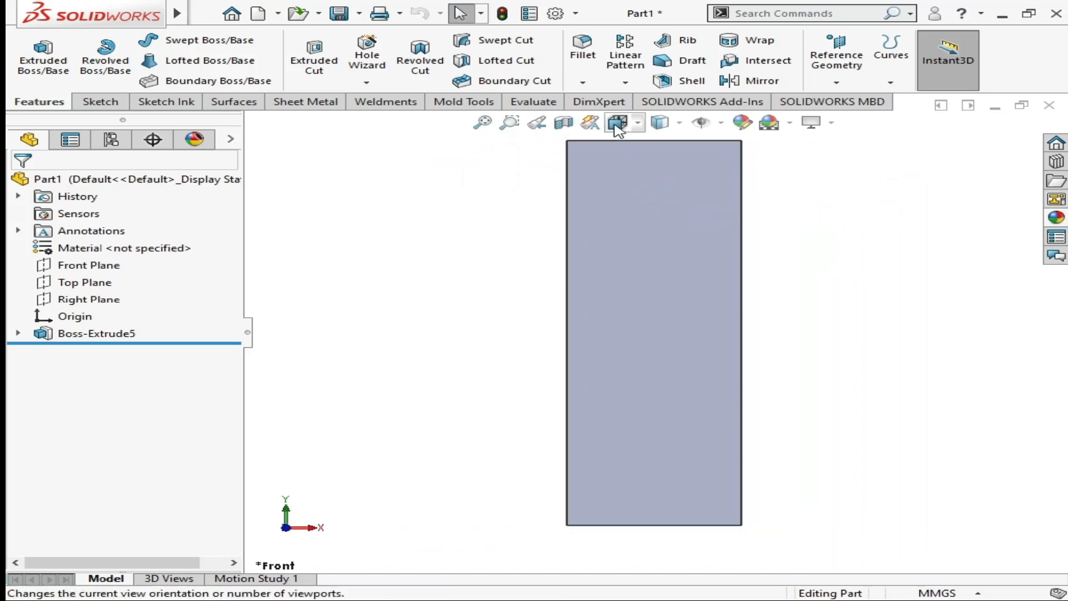
left_click(646, 125)
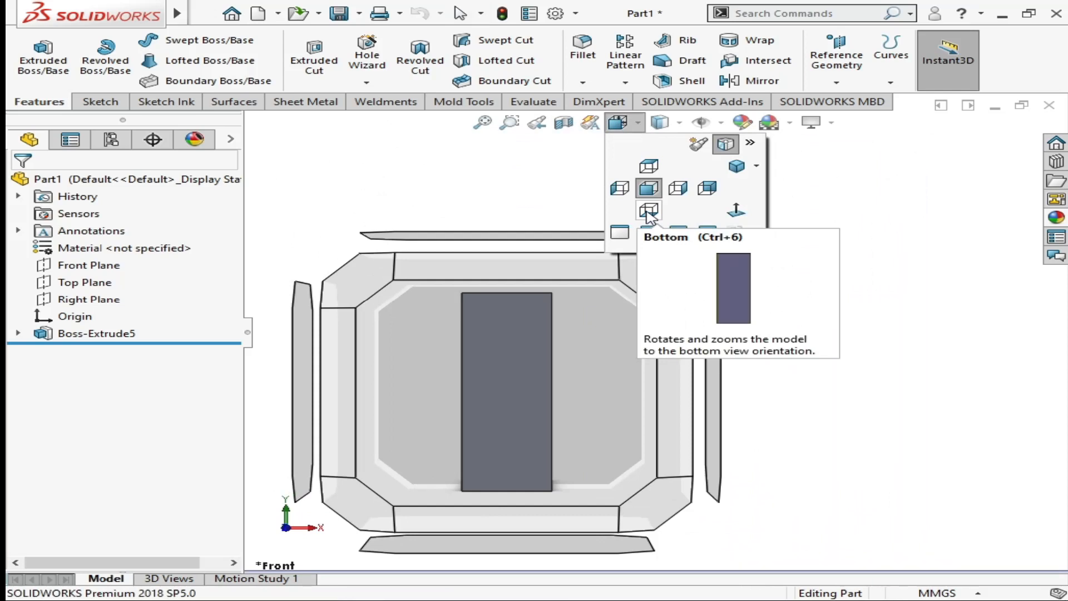
left_click(706, 188)
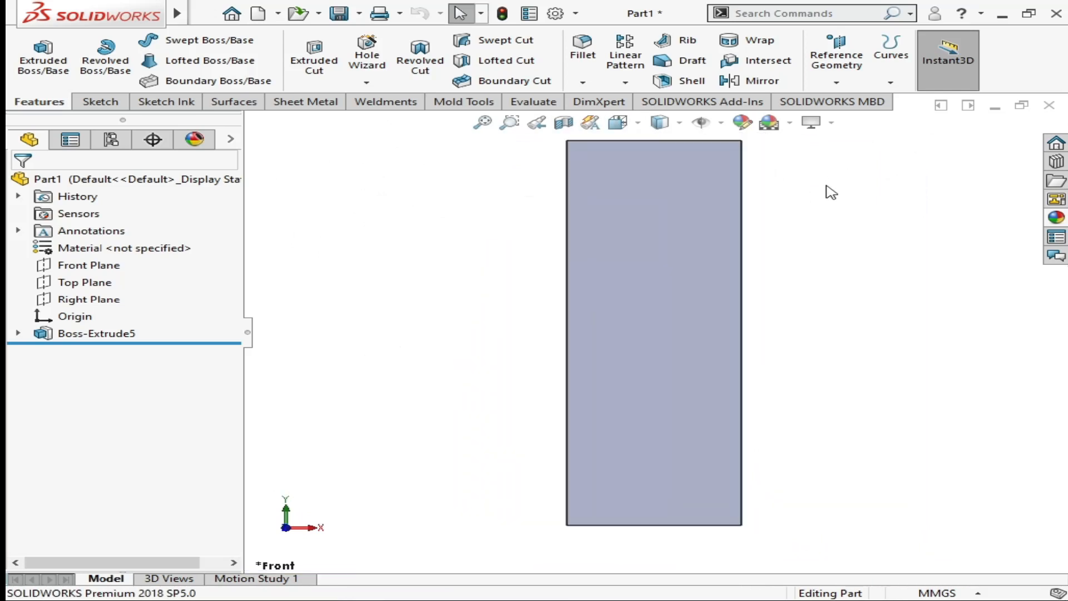
key("ctrl+6")
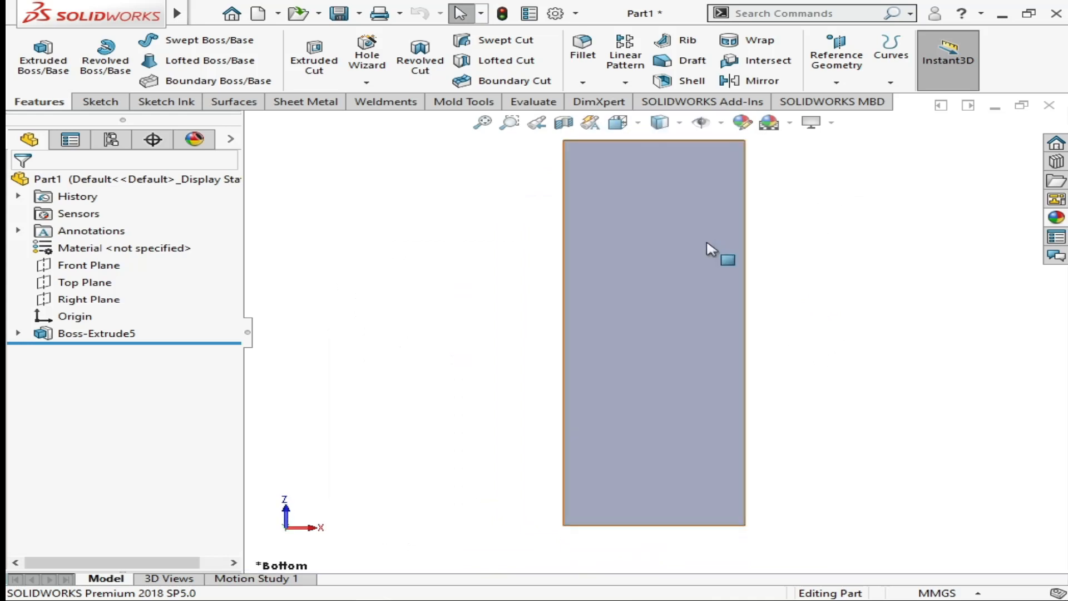
Orient the view normal to the block's large right side face, and clear the face selection
left_click(620, 123)
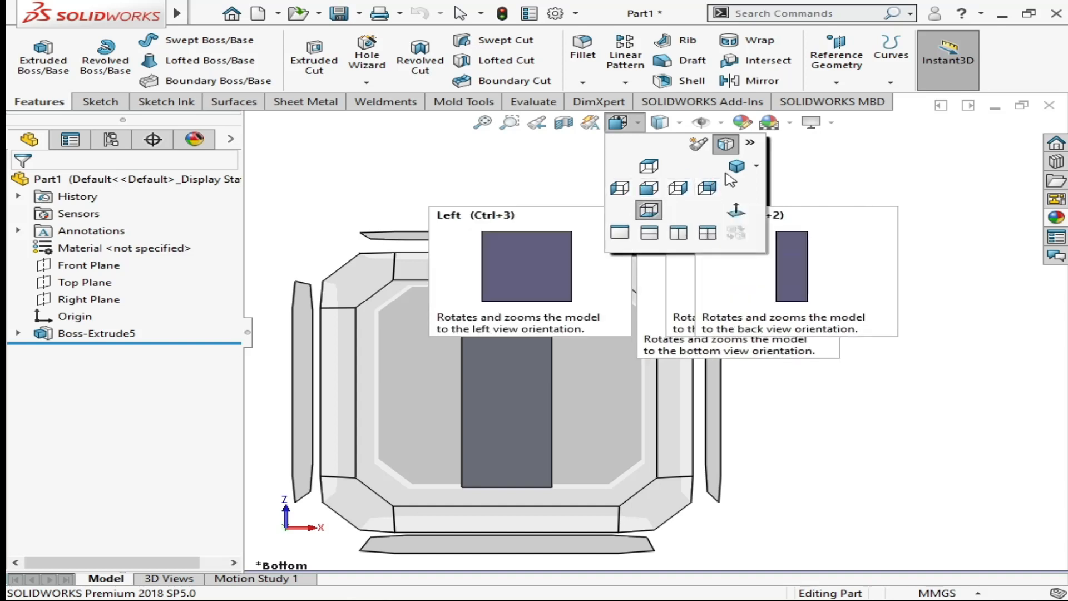
left_click(884, 165)
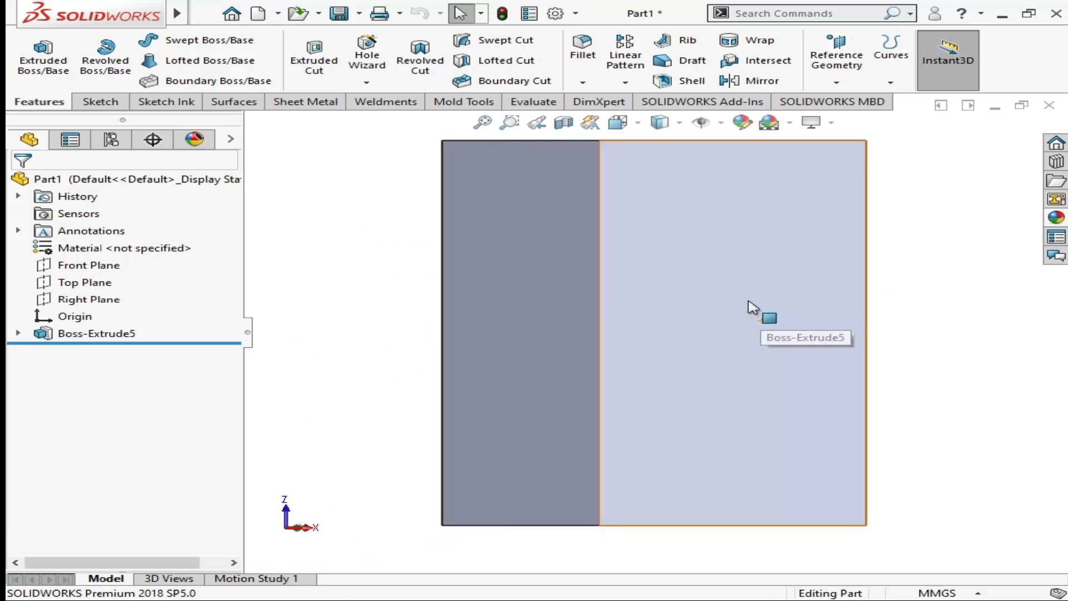
left_click(720, 276)
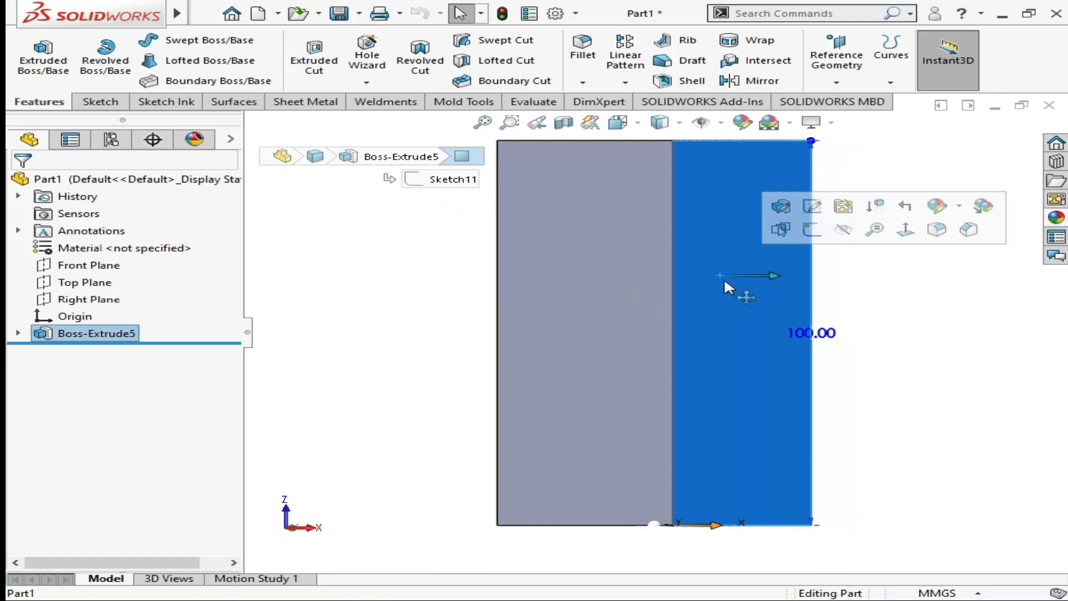
left_click(853, 369)
left_click(775, 350)
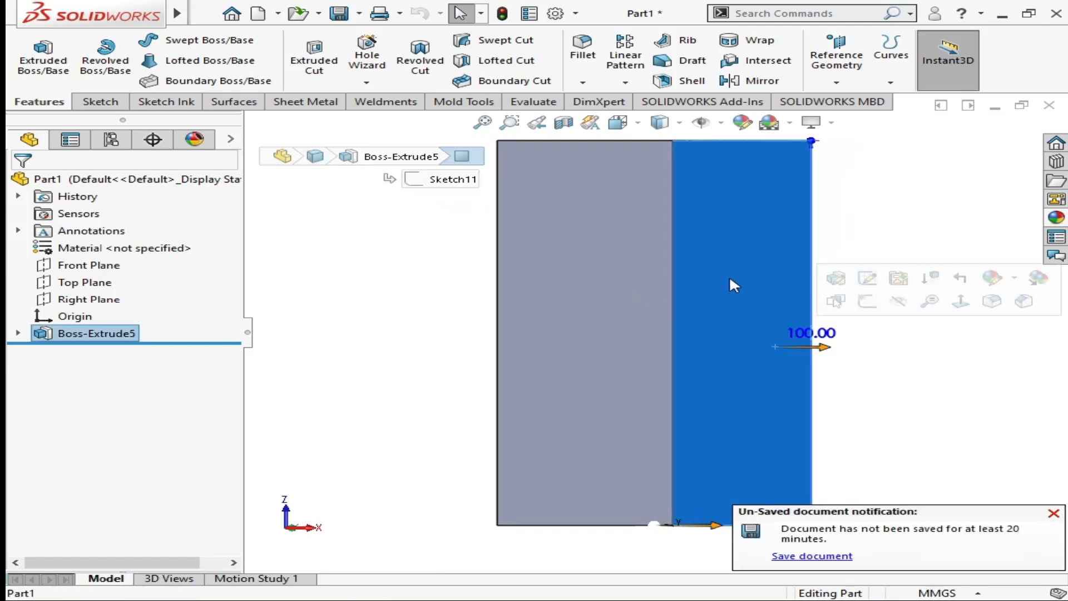
key("ctrl+8")
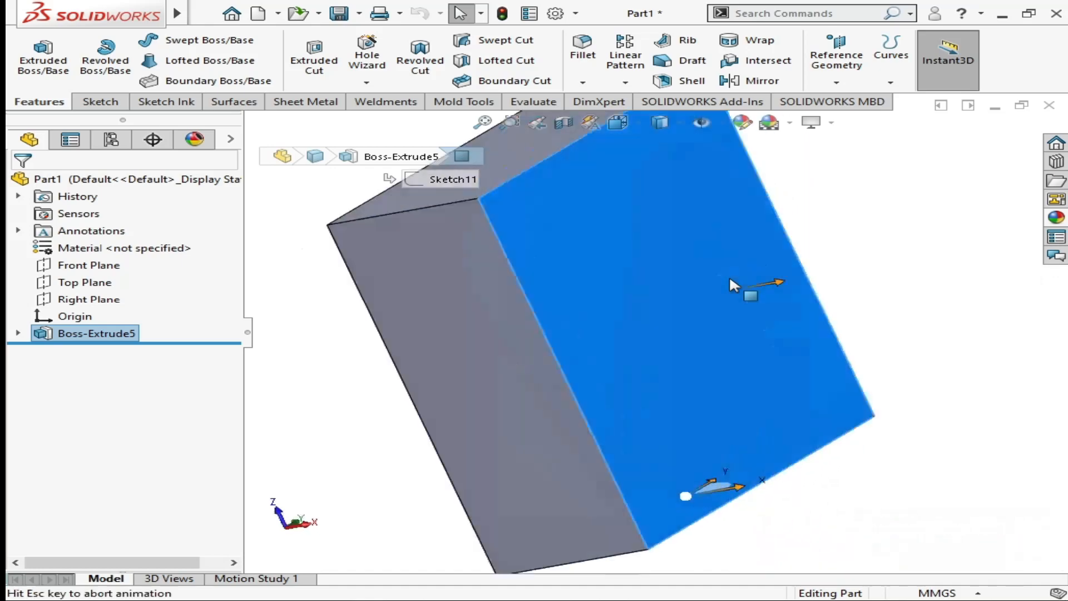
left_click(914, 230)
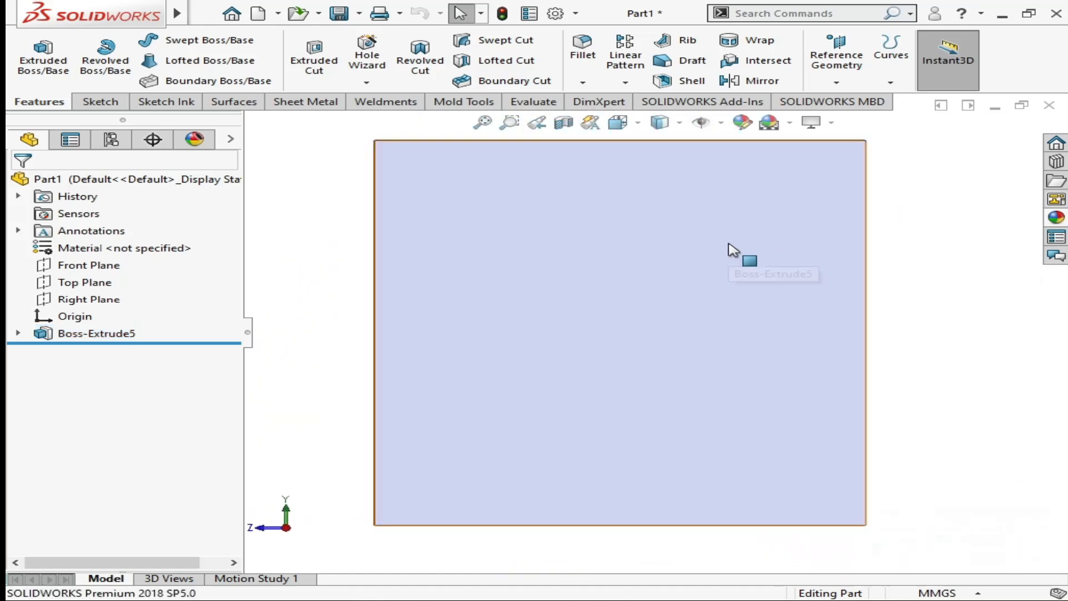
Orient the view normal to the block's top face, and clear the face selection
middle_click_drag(733, 250, 651, 215)
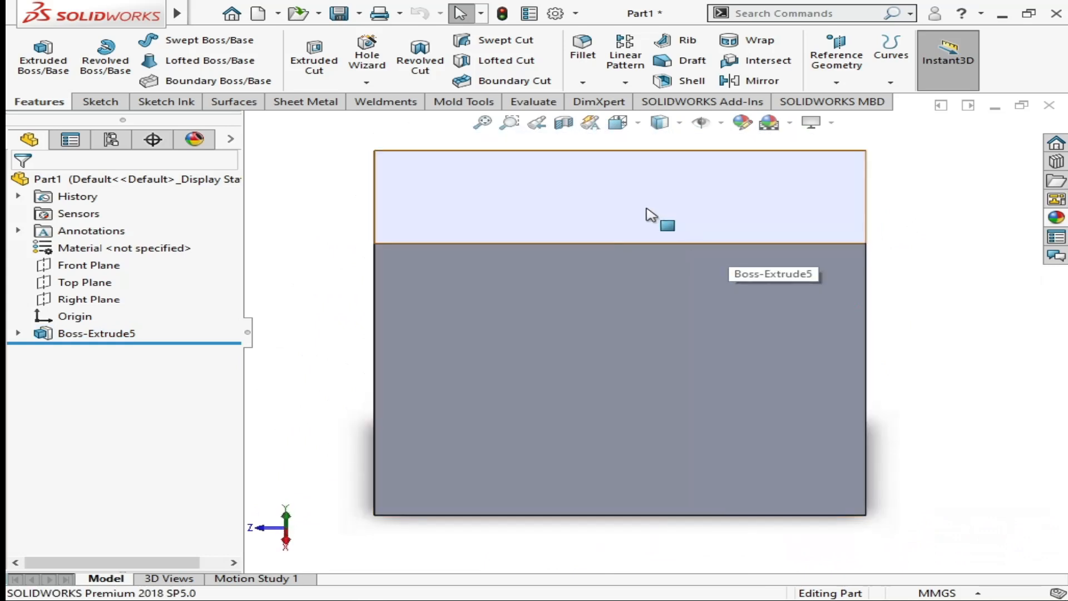
left_click(651, 214)
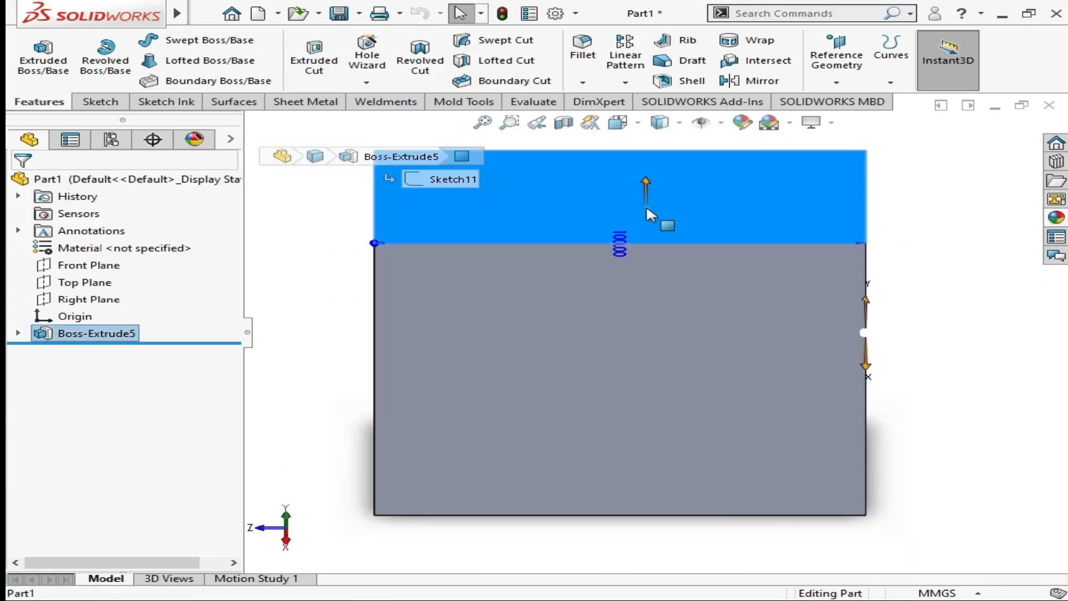
key("ctrl+8")
left_click(746, 281)
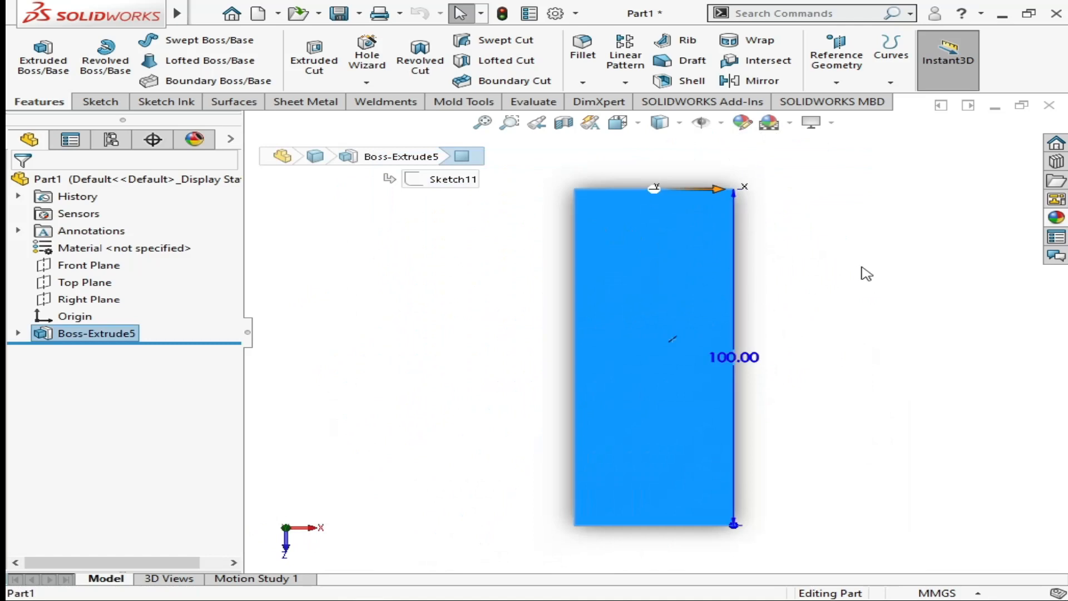
left_click(866, 274)
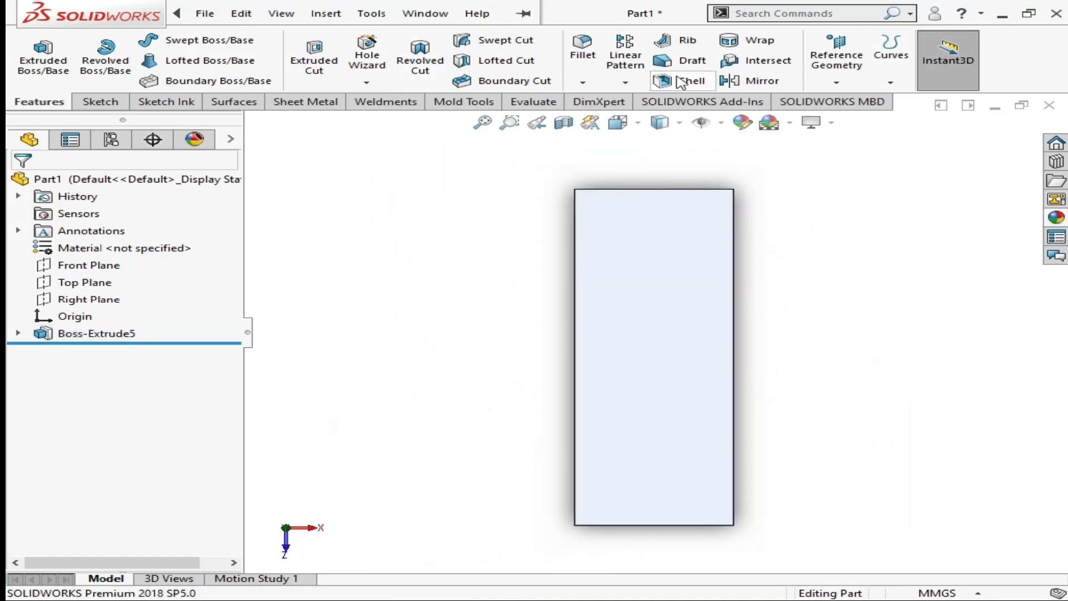
left_click(644, 128)
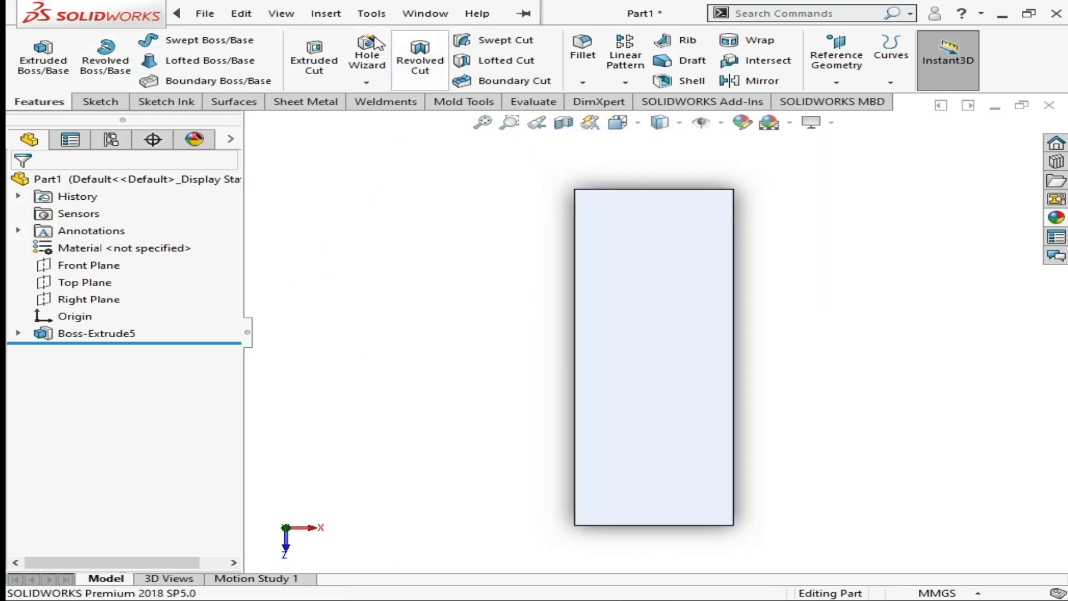
Show the Standard Views toolbar in the interface
right_click(1020, 56)
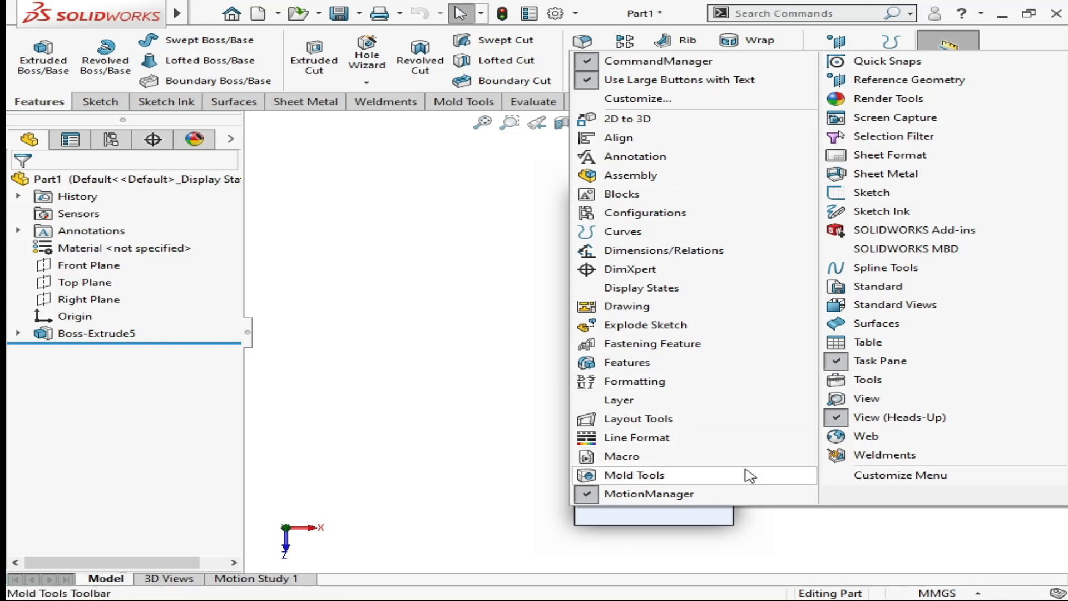
left_click(864, 307)
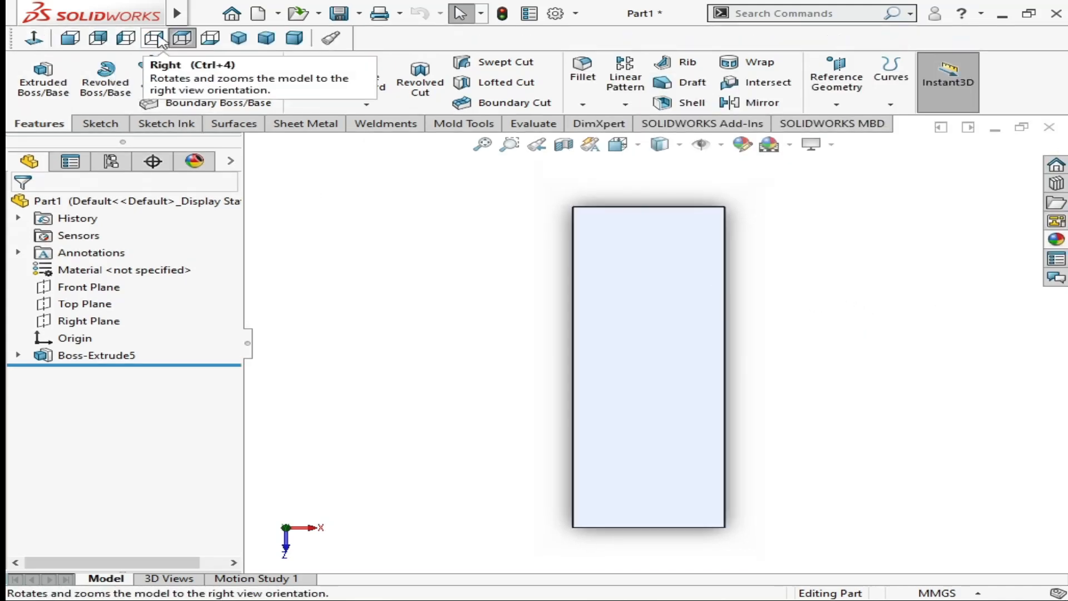
Cycle the block through the Front, Back, Left, Right, Top and Bottom orientations
left_click(71, 39)
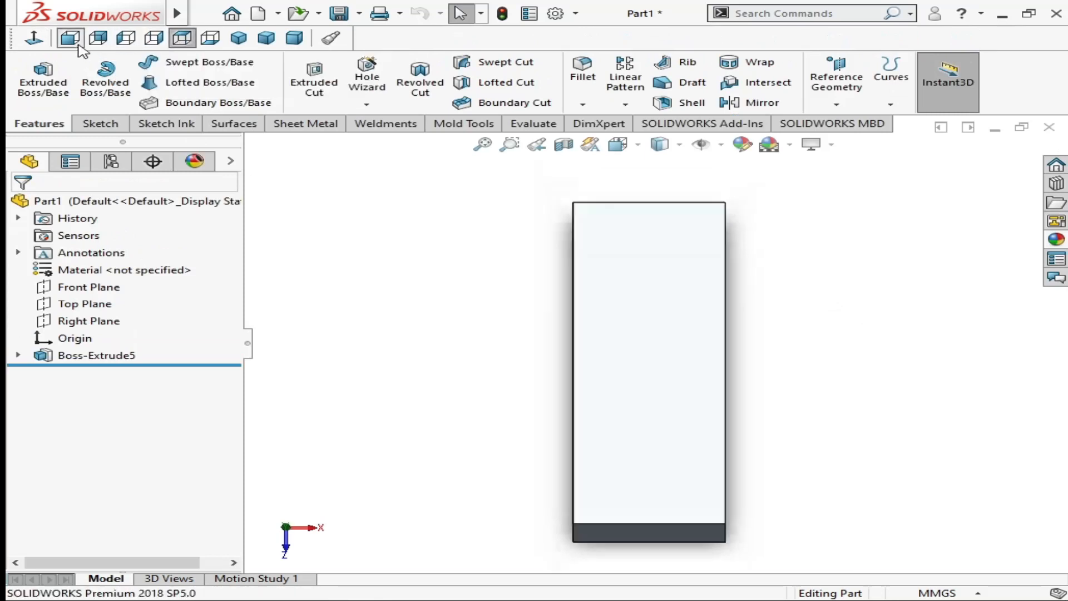
left_click(98, 38)
left_click(126, 38)
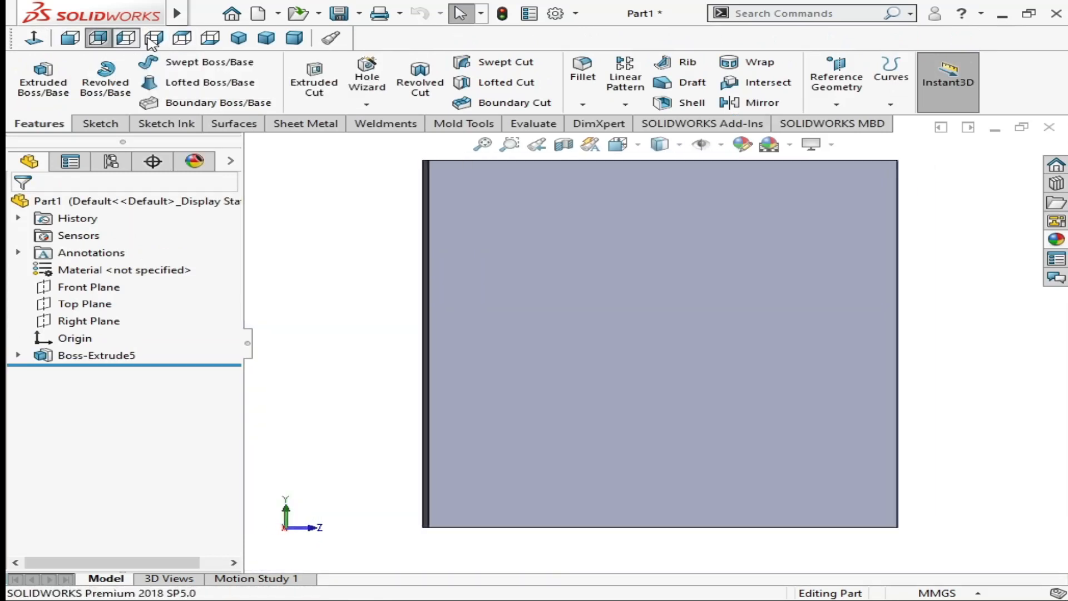
left_click(153, 38)
left_click(182, 38)
left_click(210, 38)
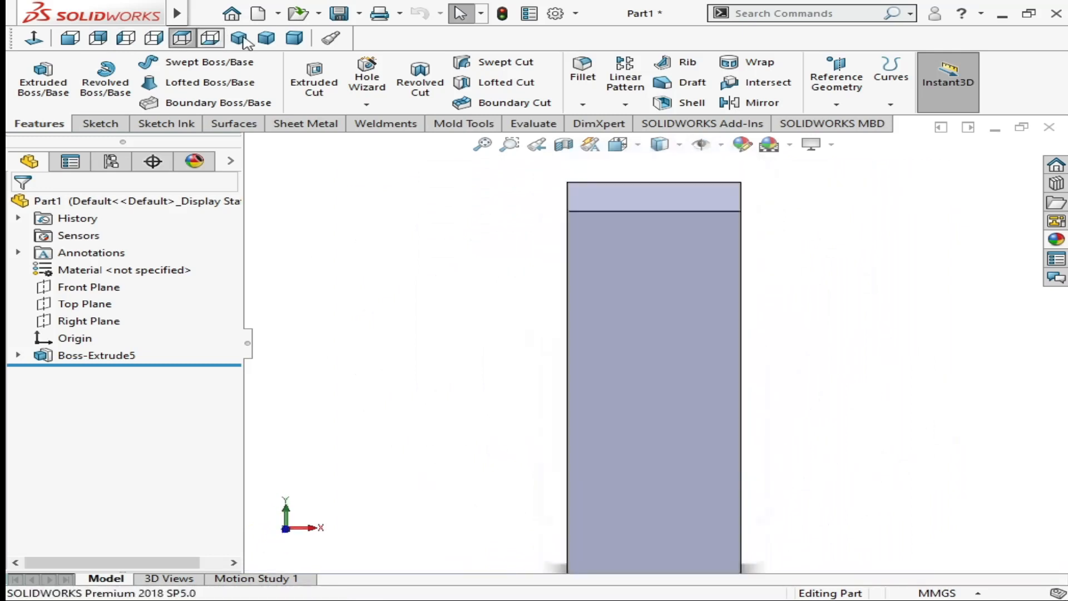
View the block in the Isometric, Trimetric and Dimetric orientations, ending on Isometric
left_click(238, 37)
left_click(266, 38)
left_click(294, 38)
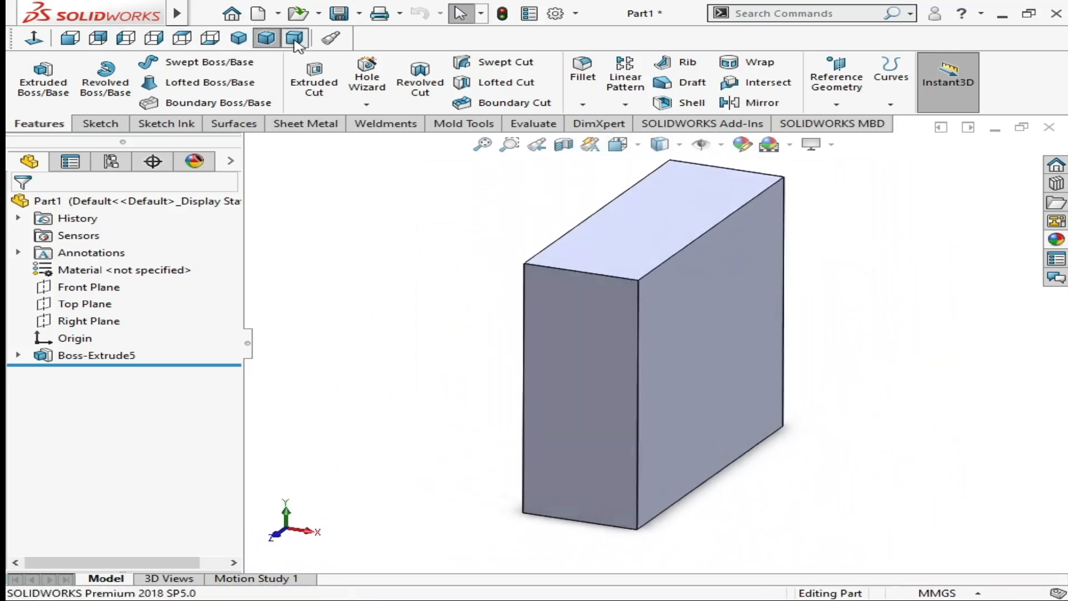
left_click(238, 38)
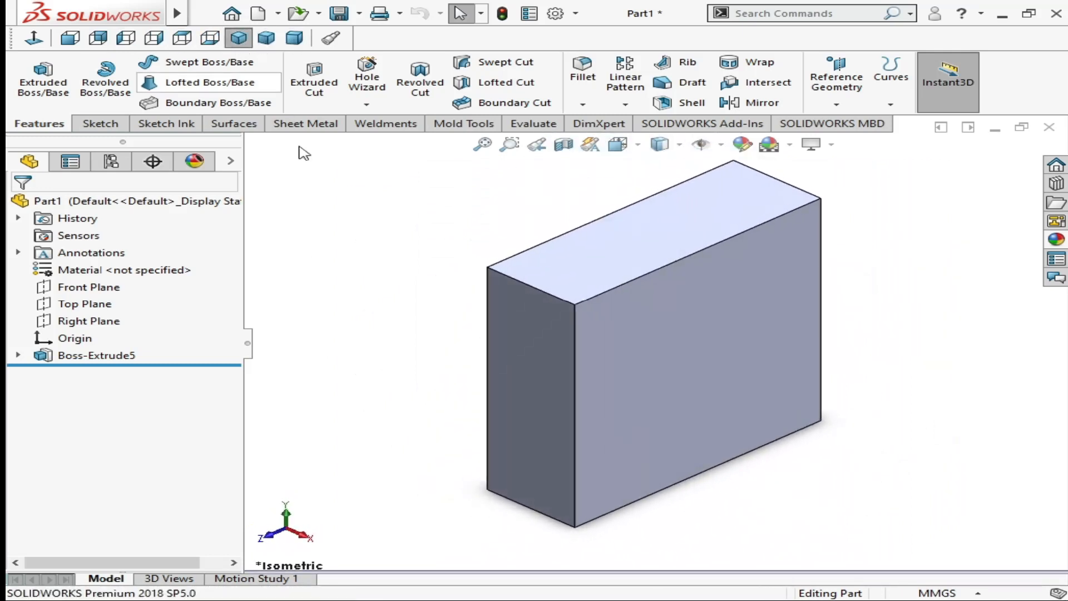
right_click(383, 312)
key("Escape")
mouse_move(407, 287)
right_mouse_down()
mouse_move(442, 299)
mouse_move(417, 300)
right_mouse_up()
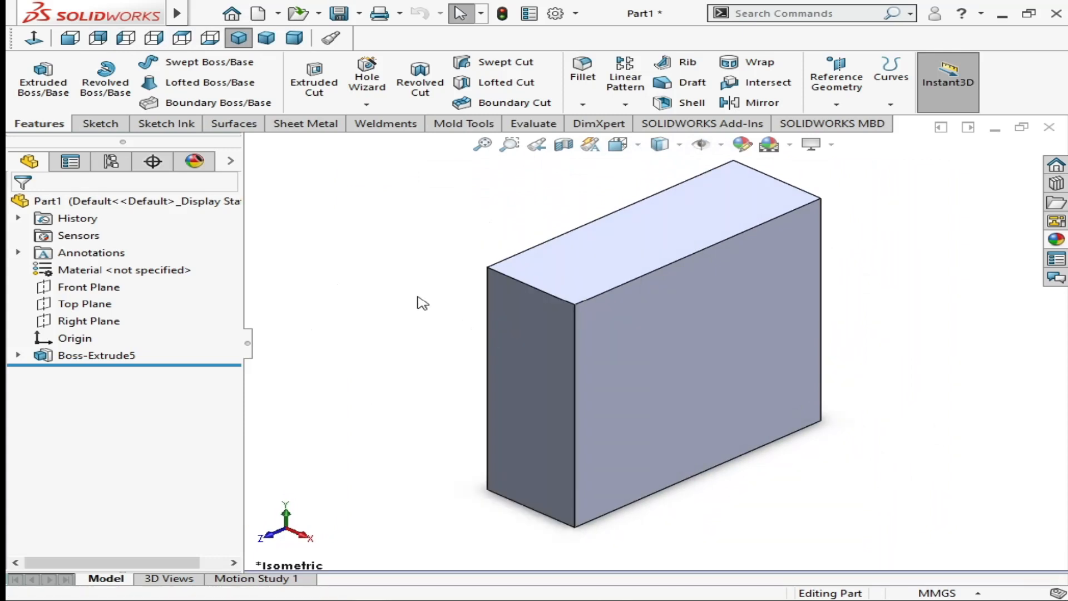
left_click(124, 358)
left_click(139, 314)
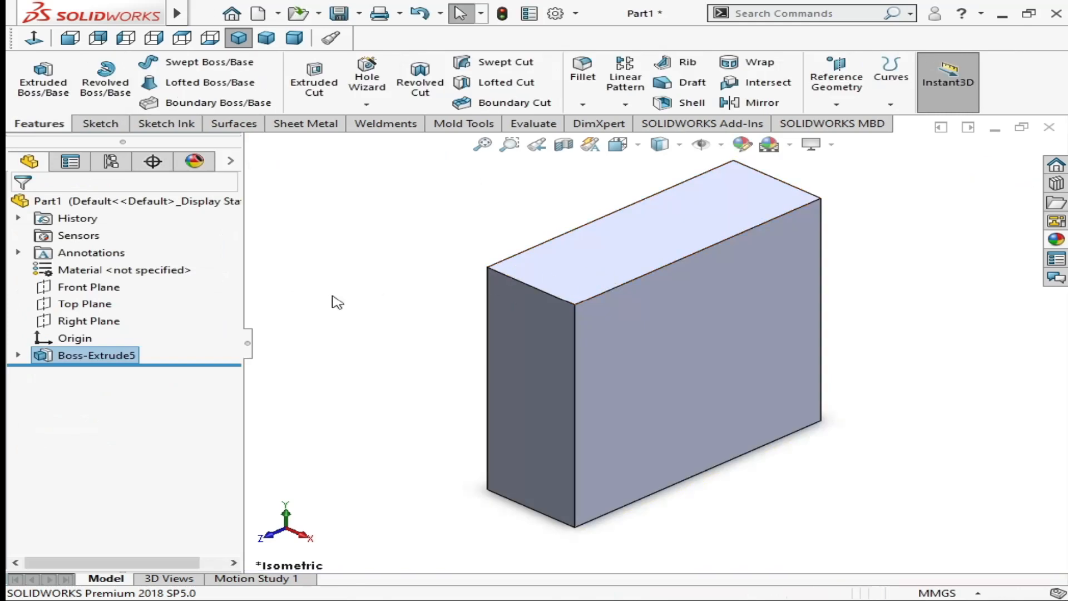
left_click(143, 356)
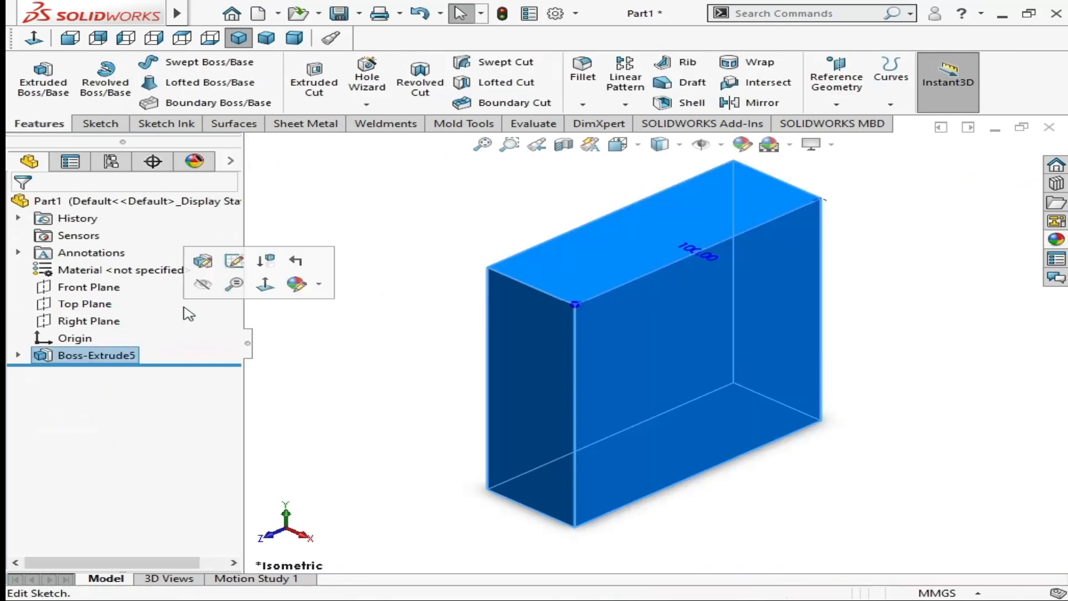
Start a new sketch on the Front Plane and orient the view normal to it
left_click(97, 124)
left_click(96, 290)
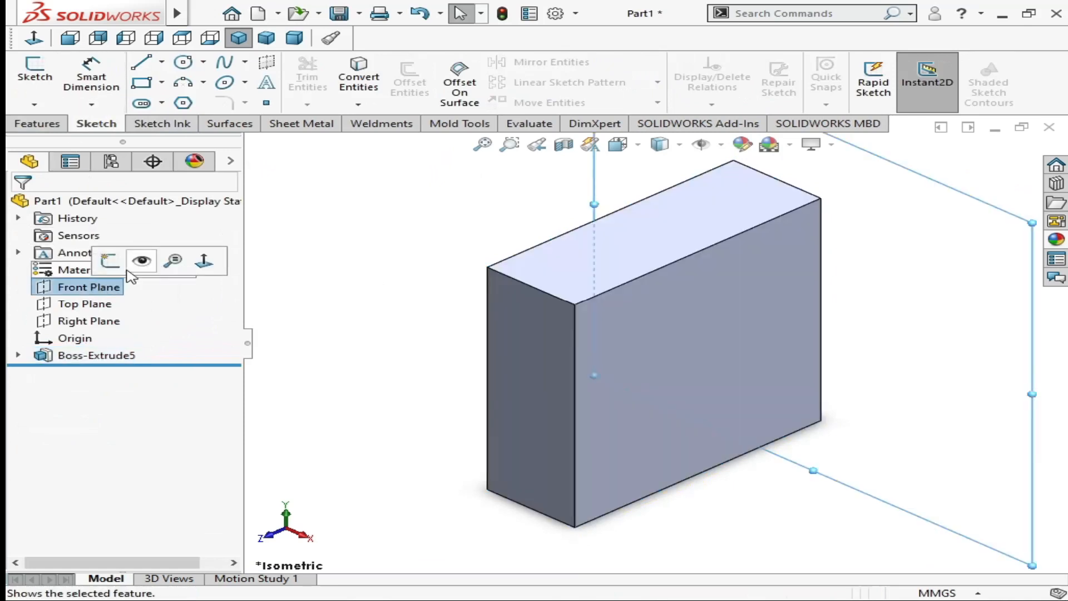
left_click(107, 257)
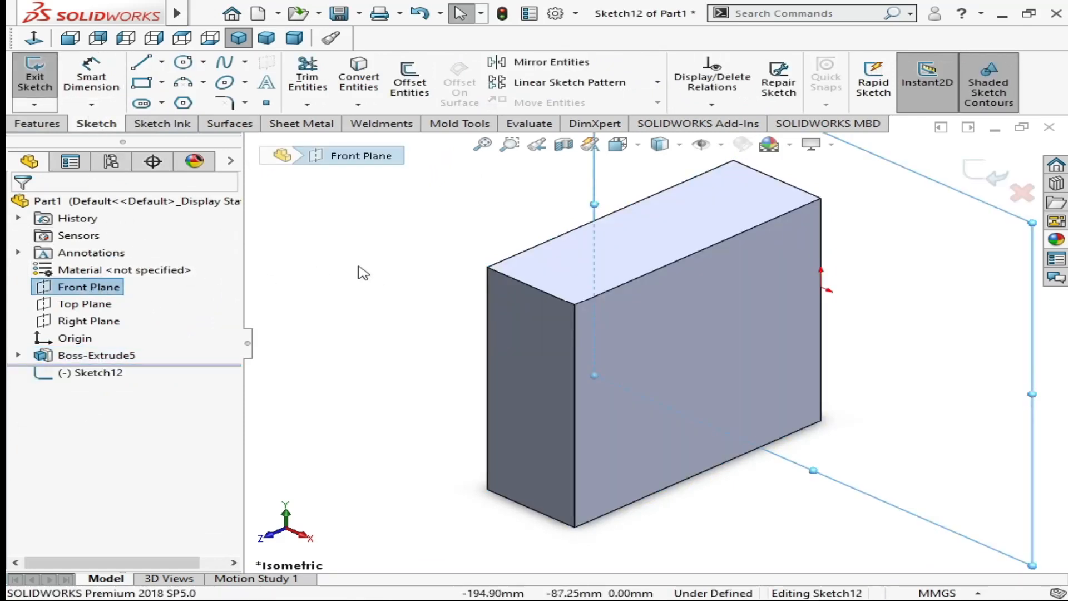
key("ctrl+8")
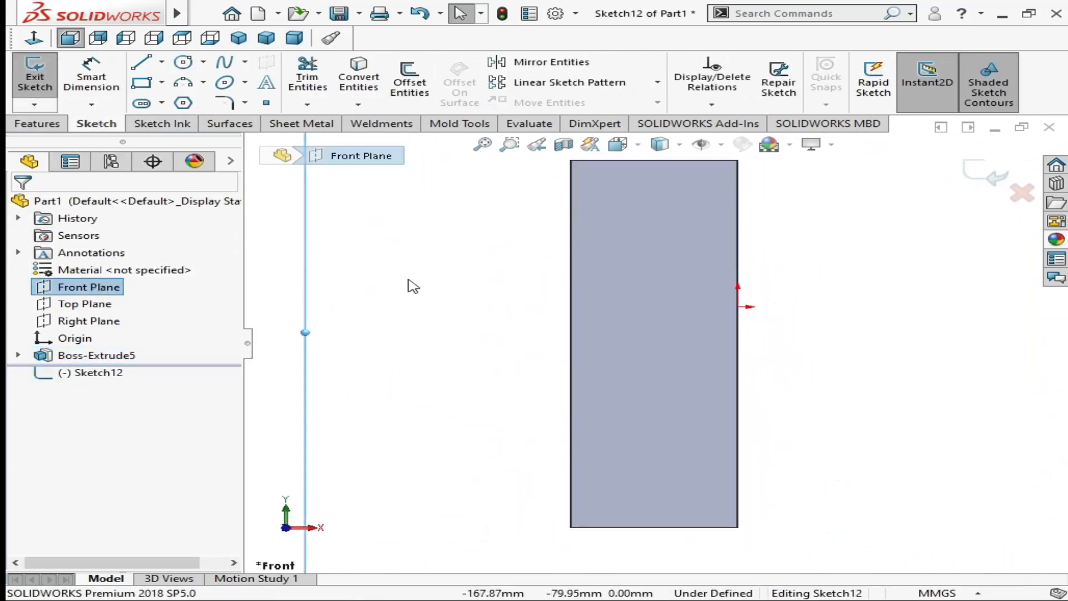
Sketch two separate short slanted lines to the left of the block, nearly meeting at their right ends
left_click(140, 63)
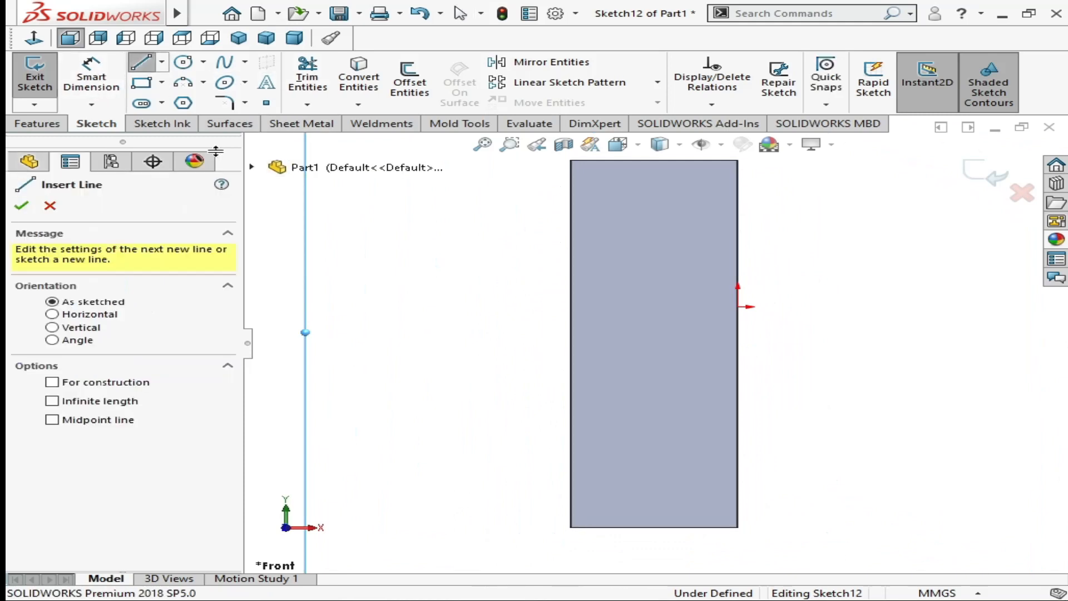
left_click(366, 237)
left_click_drag(398, 324, 418, 289)
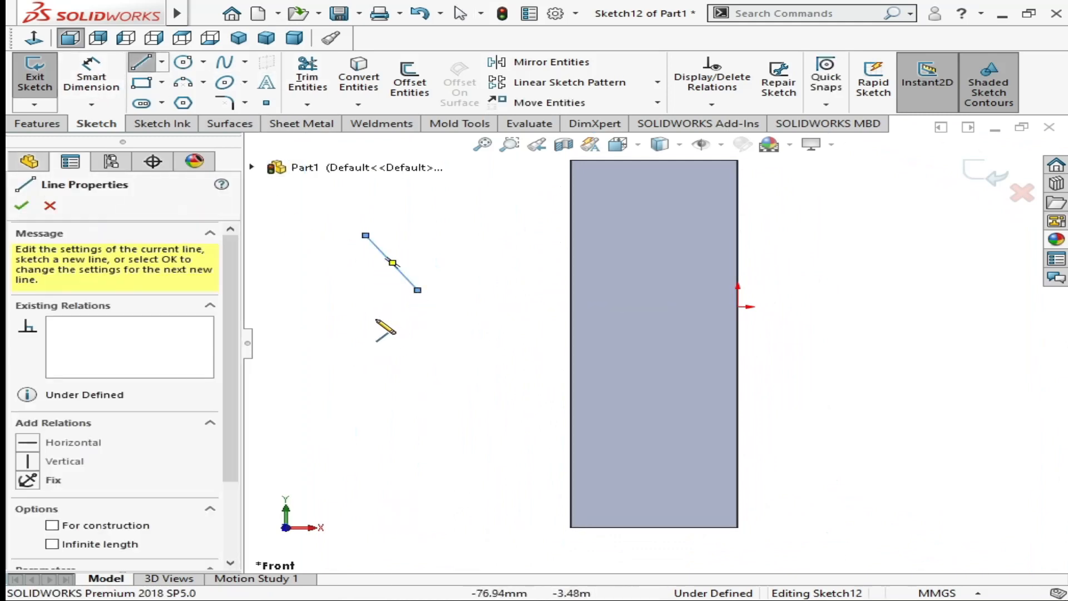
left_click(348, 307)
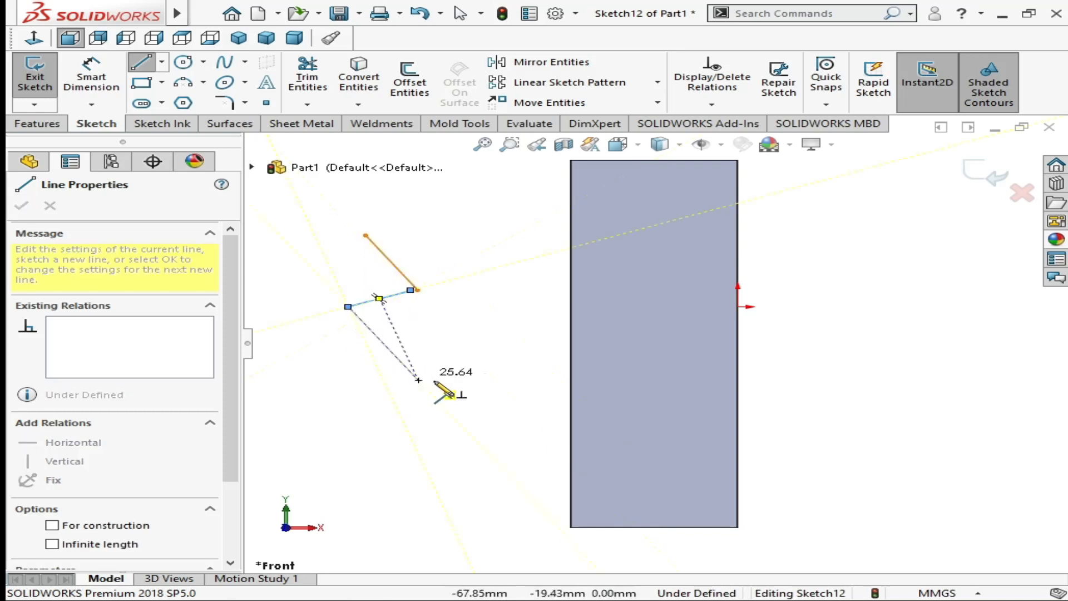
key("Escape")
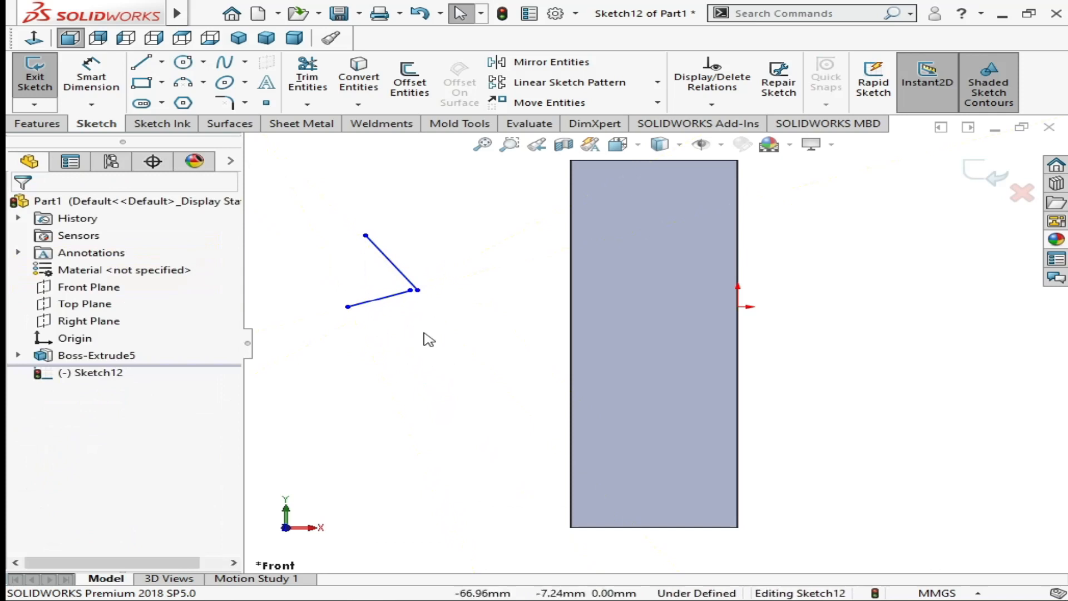
Sketch a circle about 44 mm in diameter below the two lines, to the left of the block
right_click_drag(429, 339, 428, 329)
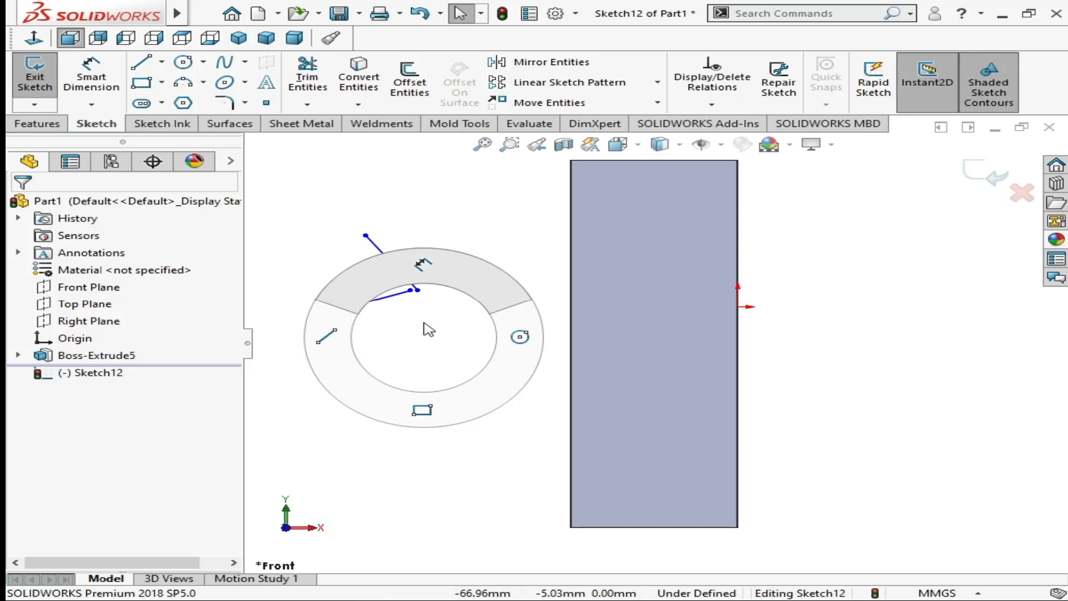
right_click_drag(431, 328, 506, 350)
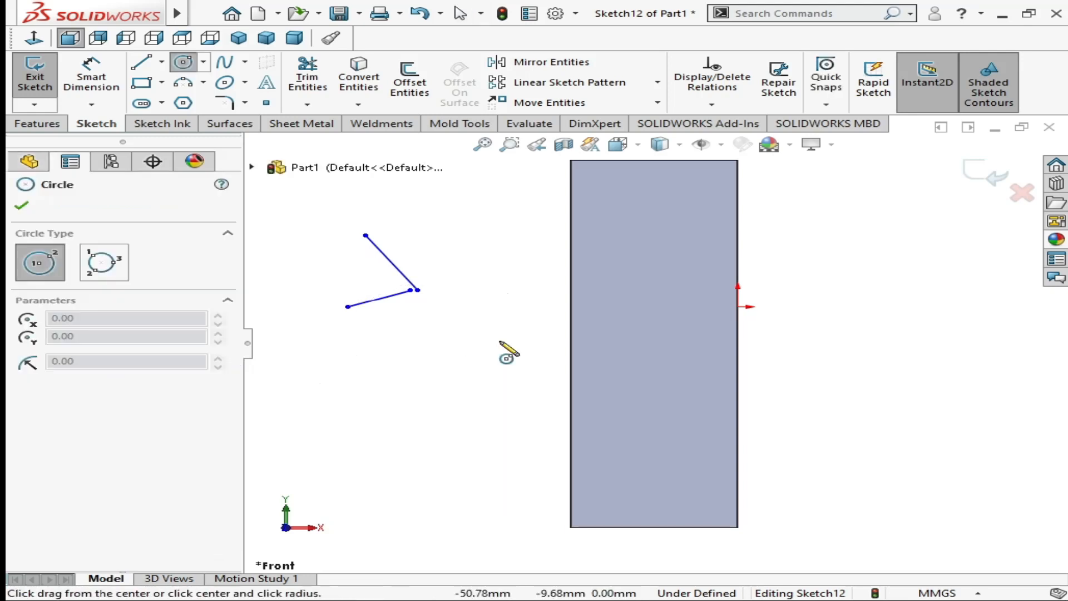
left_click(383, 439)
left_click(455, 368)
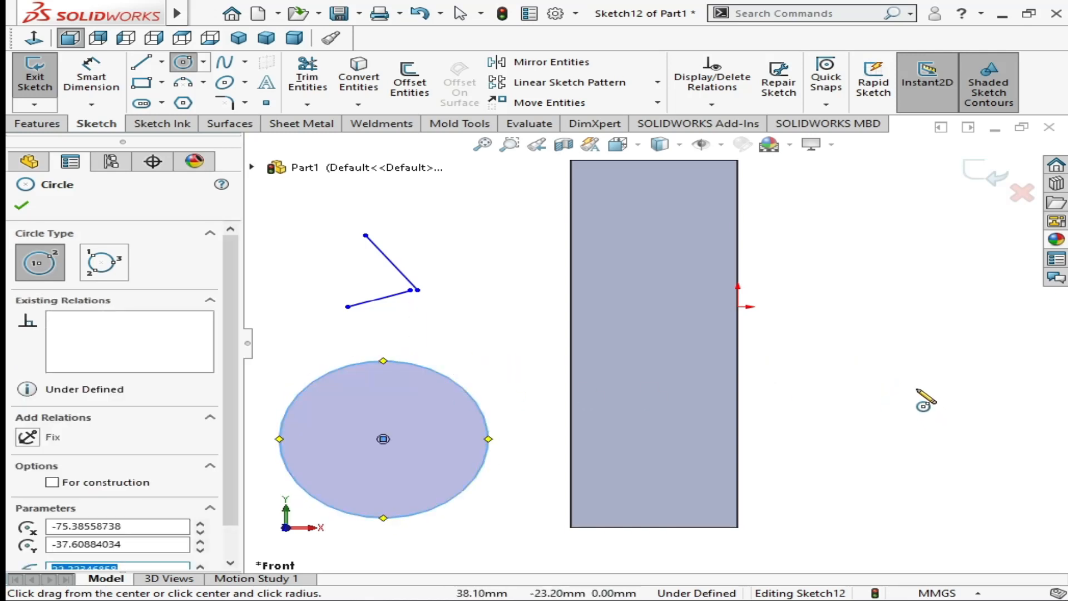
Dimension the circle's diameter with Smart Dimension and set it to 50 mm
right_click_drag(919, 392, 896, 330)
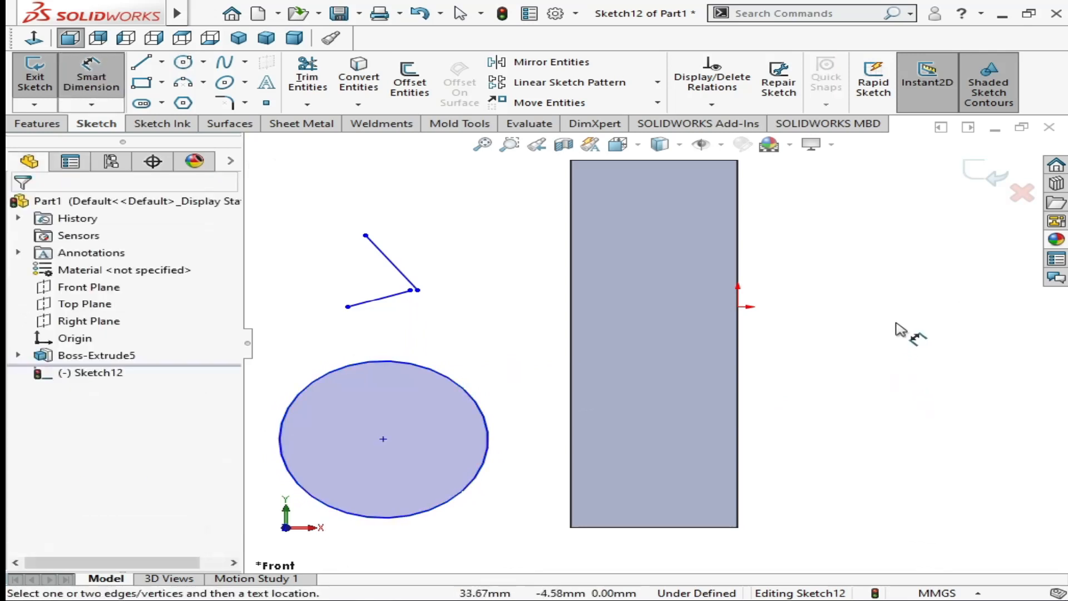
left_click(490, 454)
left_click(529, 443)
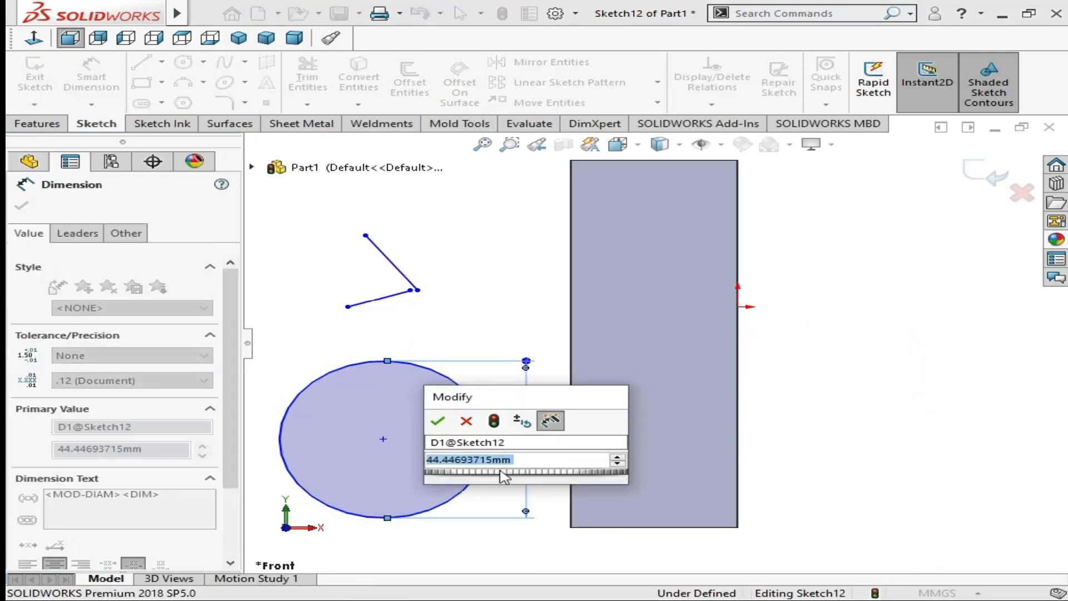
type("50")
key("Return")
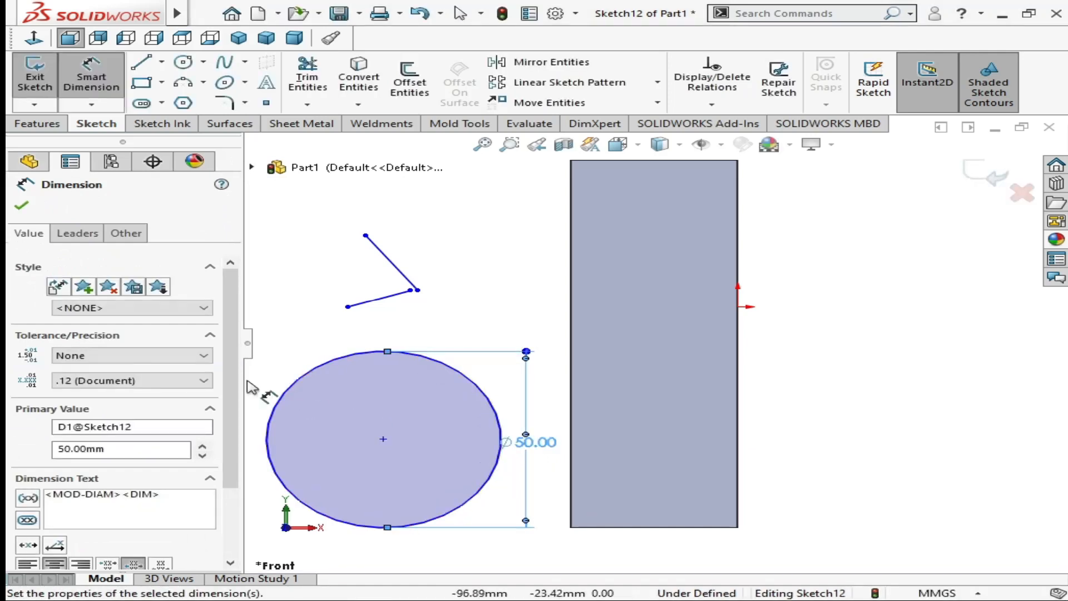
left_click(22, 205)
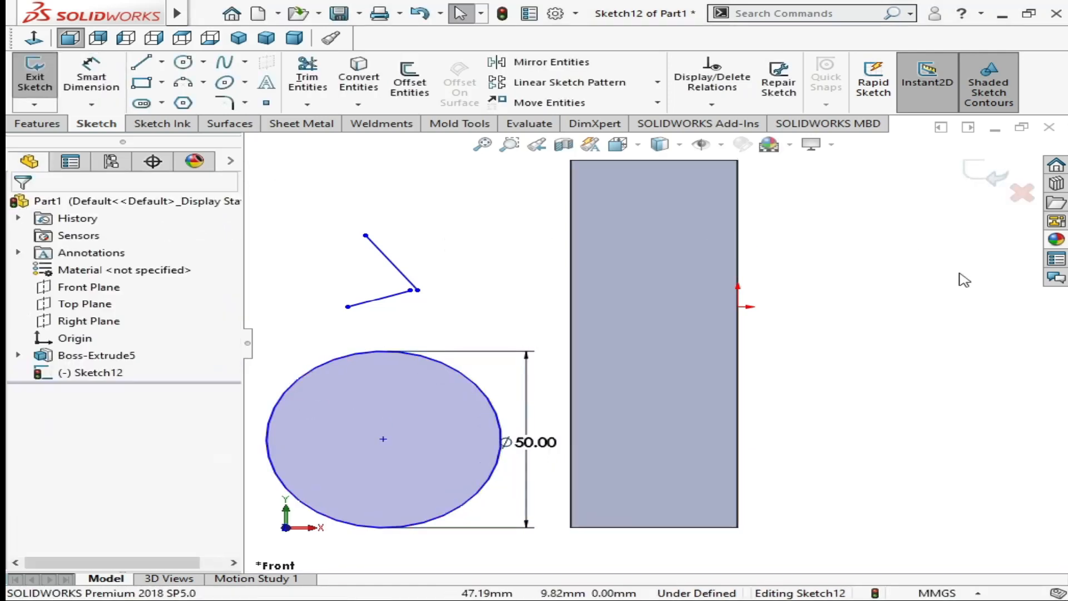
Sketch a closed triangle from three connected lines to the right of the block and leave the Line tool
right_click_drag(959, 278, 857, 282)
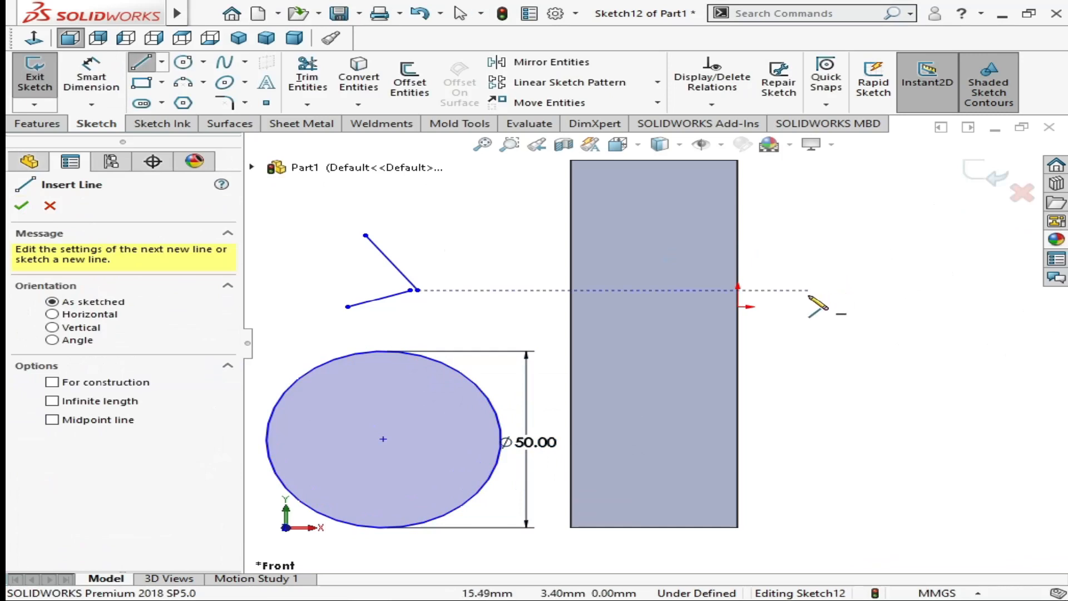
left_click(843, 235)
left_click(951, 354)
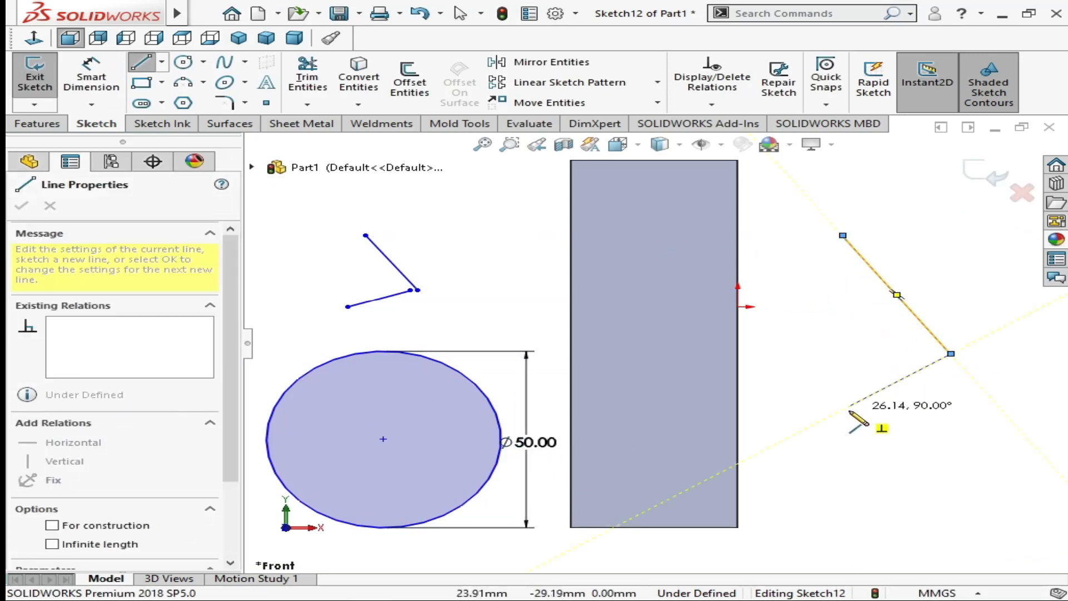
left_click(813, 424)
left_click(843, 235)
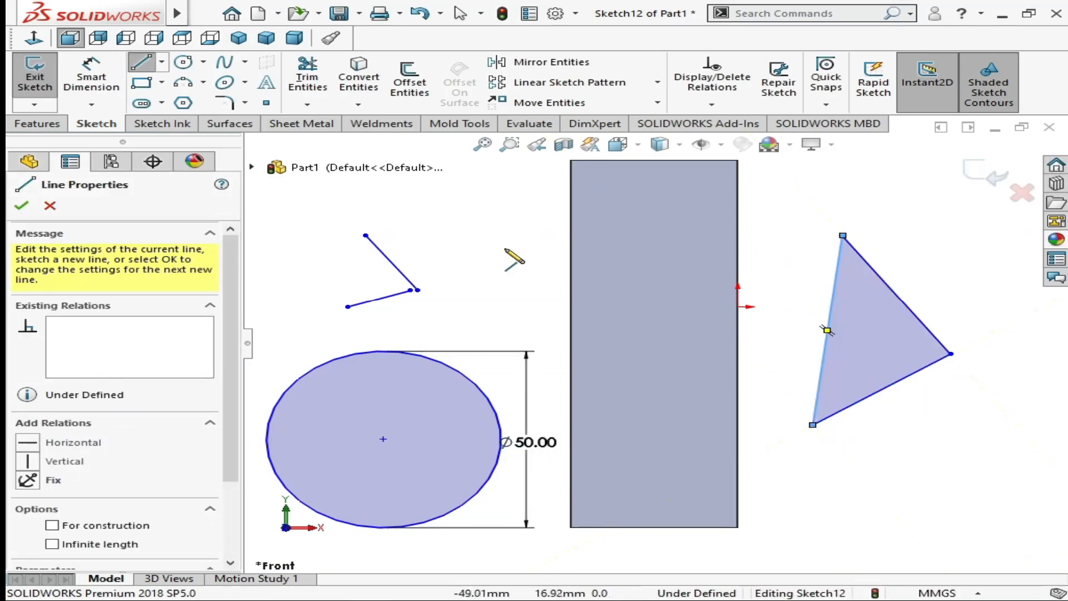
key("F1")
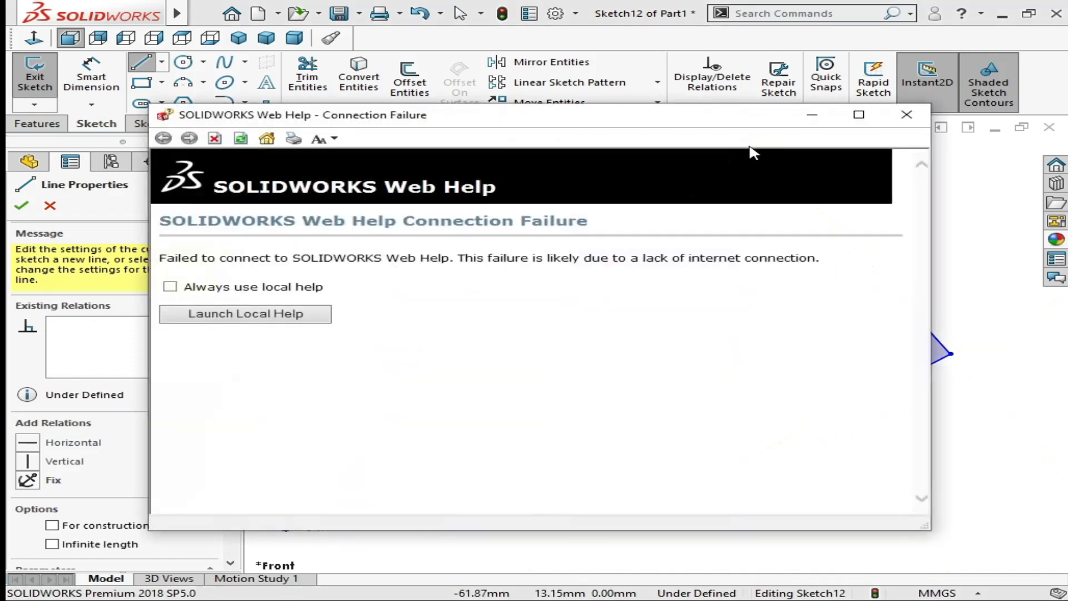
left_click(907, 115)
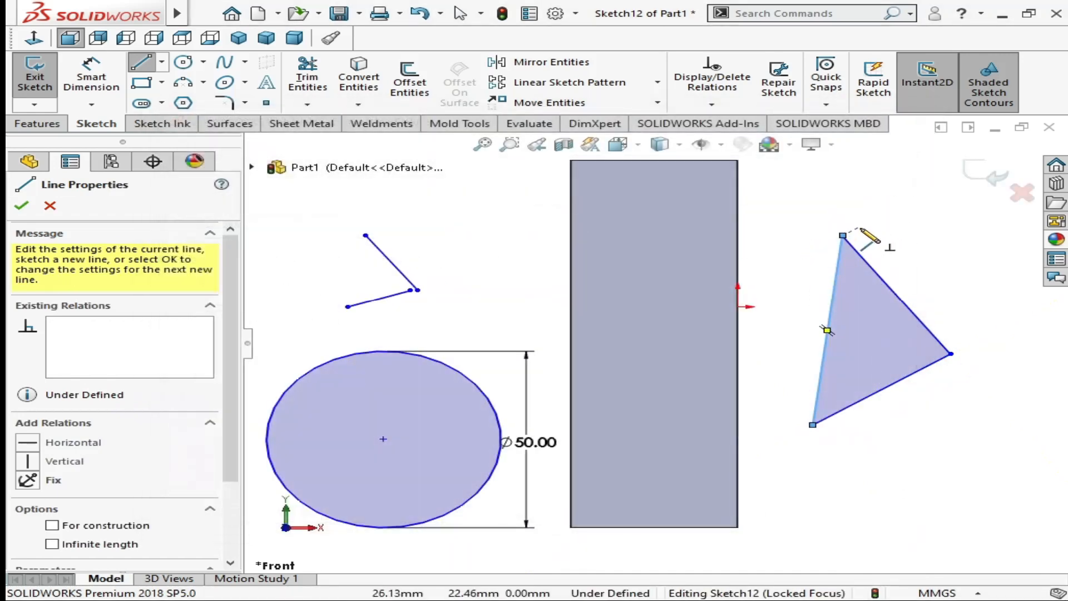
key("Escape")
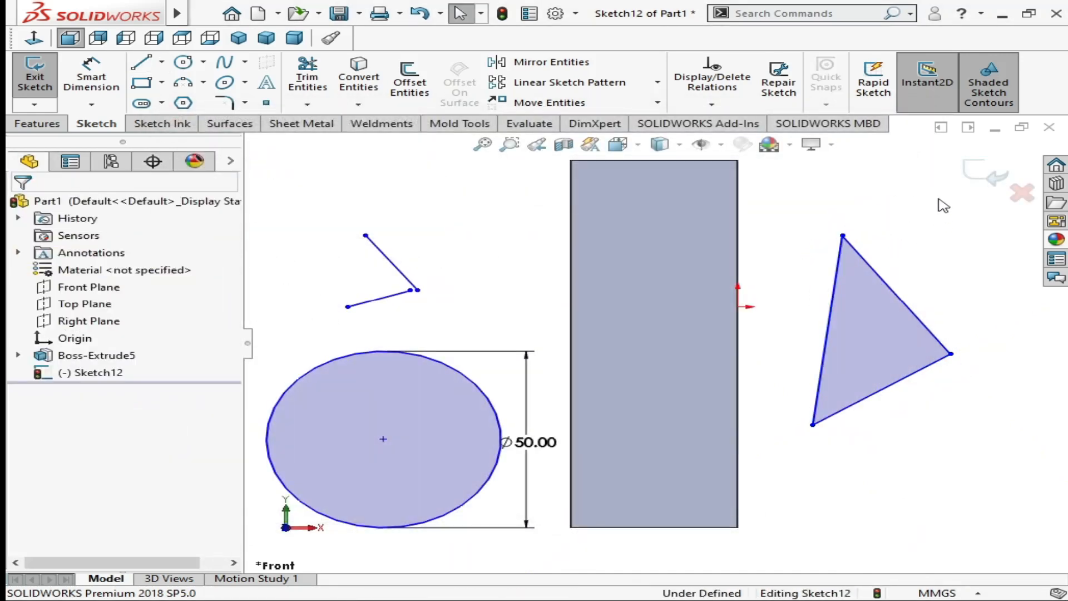
right_click_drag(941, 204, 936, 253)
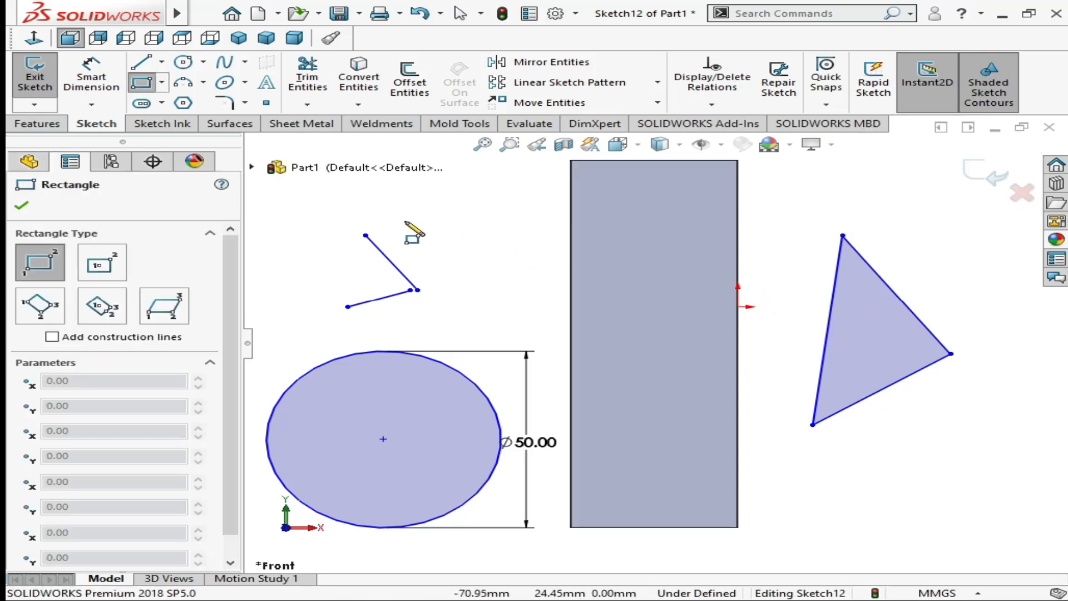
left_click(162, 84)
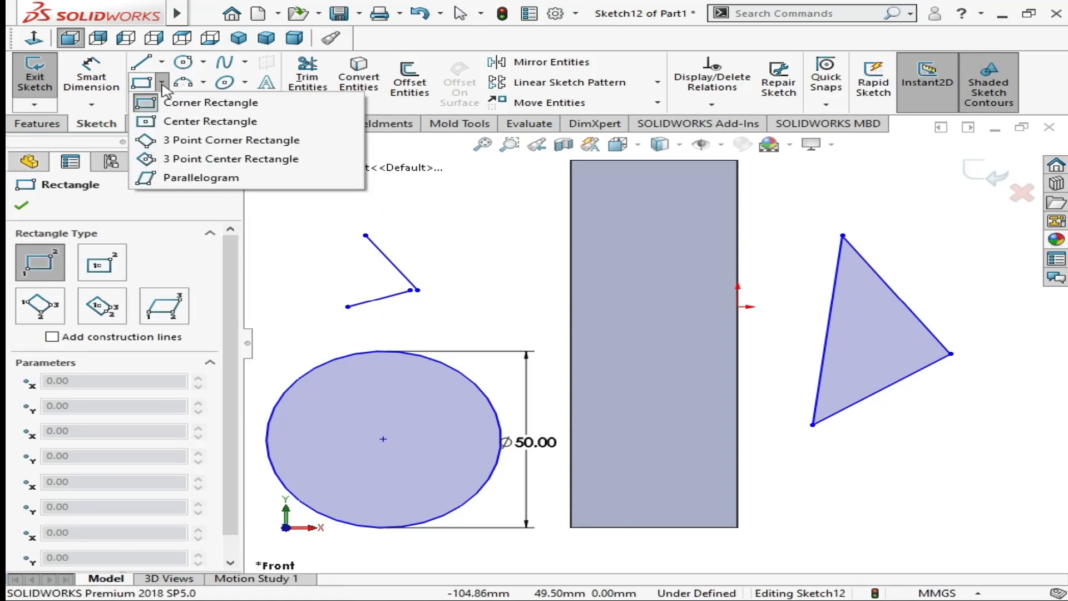
left_click(161, 123)
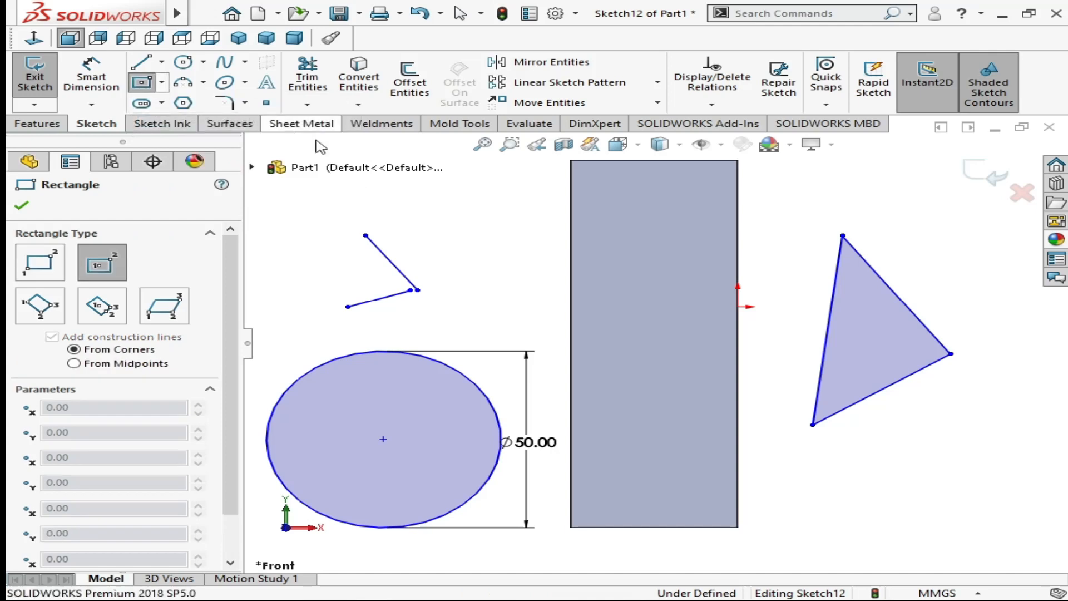
key("Escape")
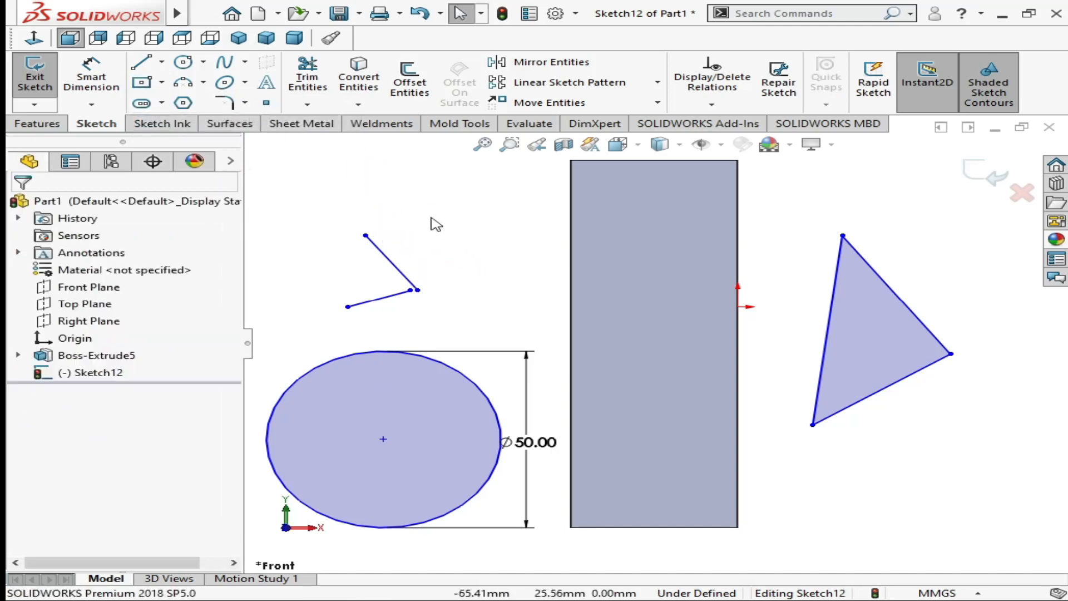
right_click_drag(484, 267, 485, 334)
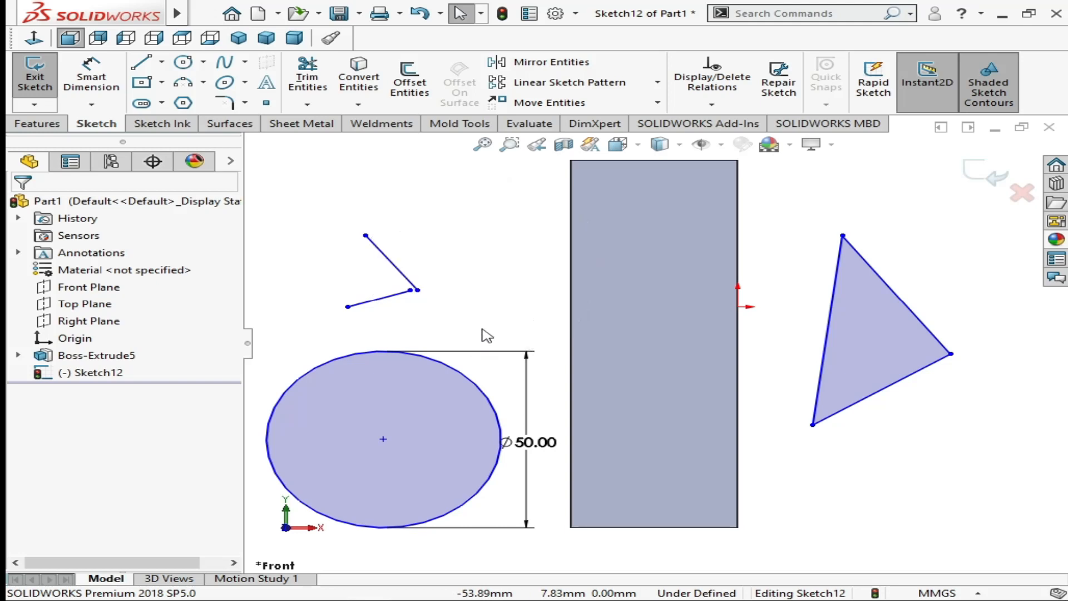
Sketch a corner rectangle between the two short lines and the block, above the circle, and leave the Rectangle tool
left_click(459, 253)
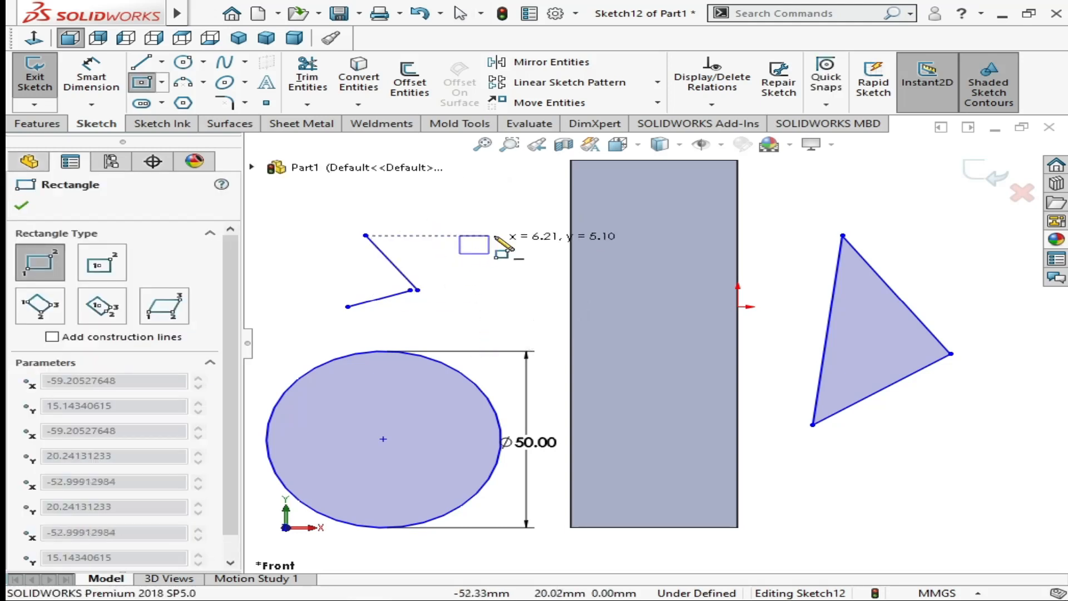
left_click(535, 193)
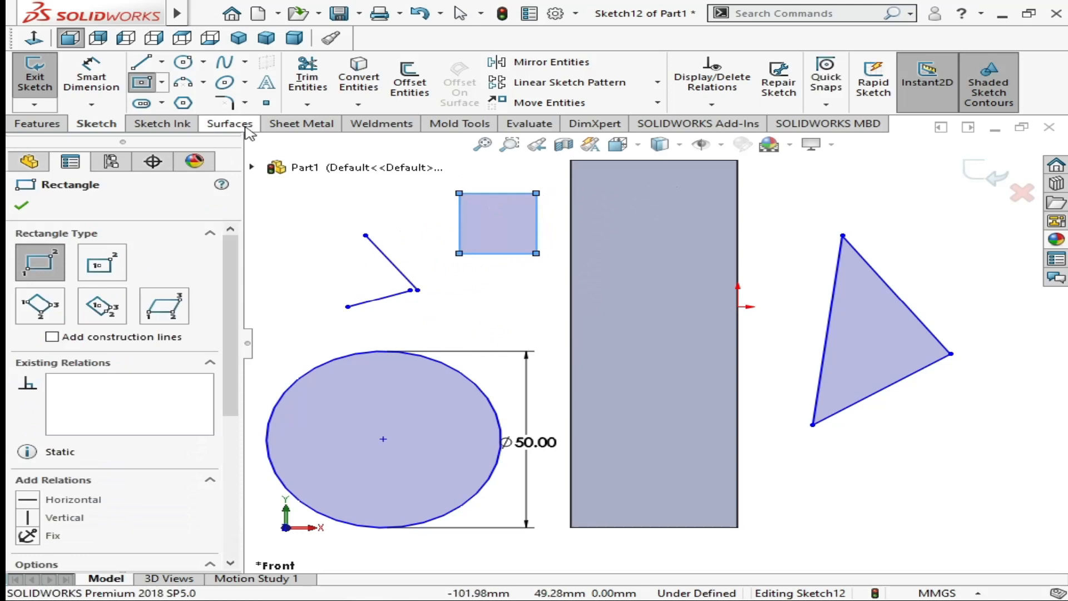
left_click(163, 83)
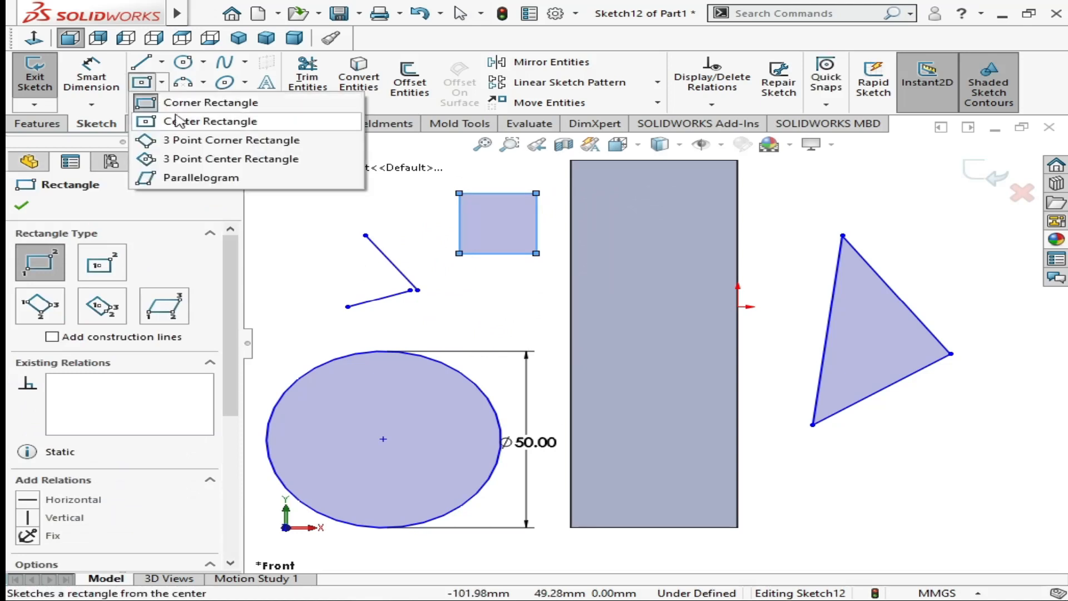
left_click(384, 221)
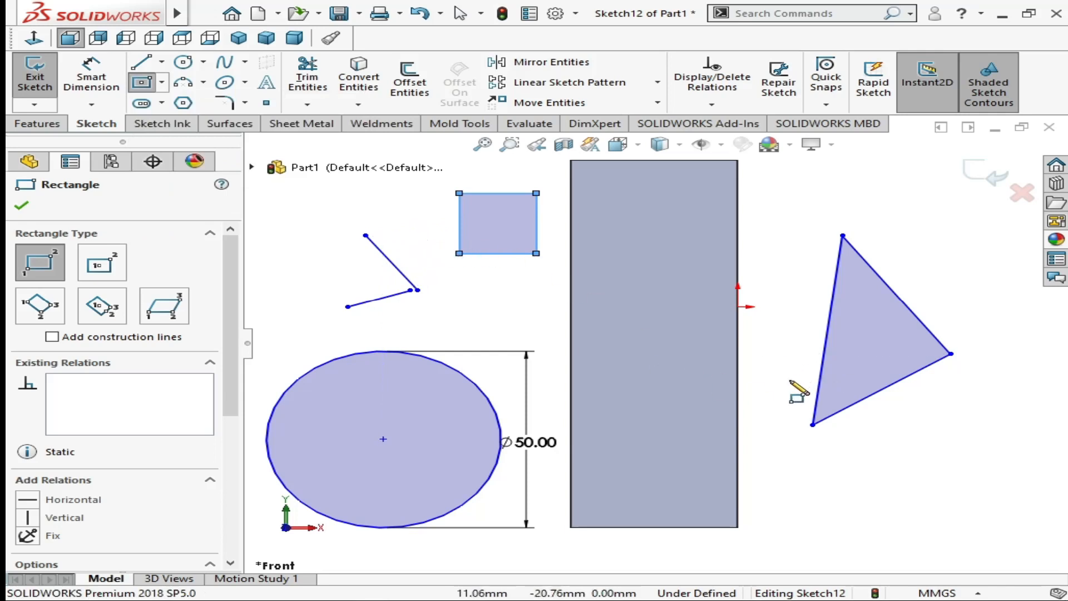
key("Escape")
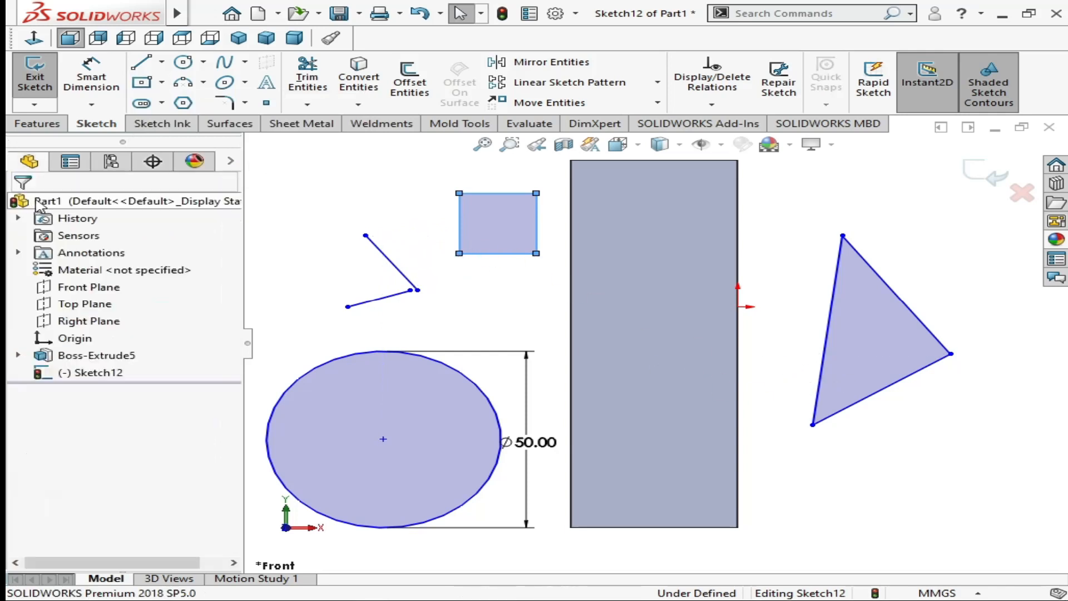
Exit the sketch and delete Sketch12 with its lines, circle, rectangle and triangle from the part
left_click(982, 173)
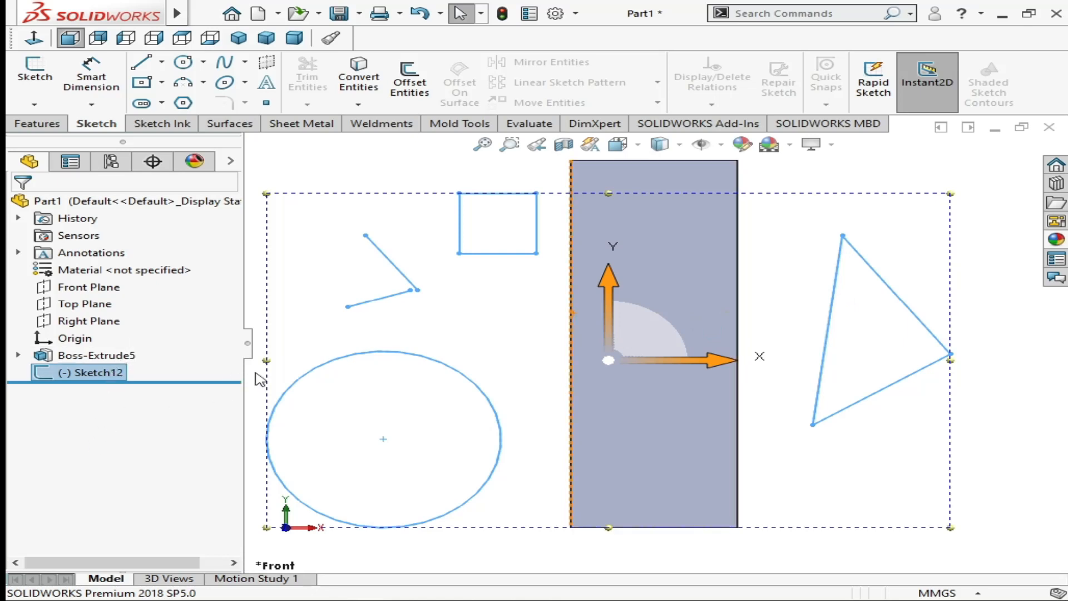
left_click(105, 374)
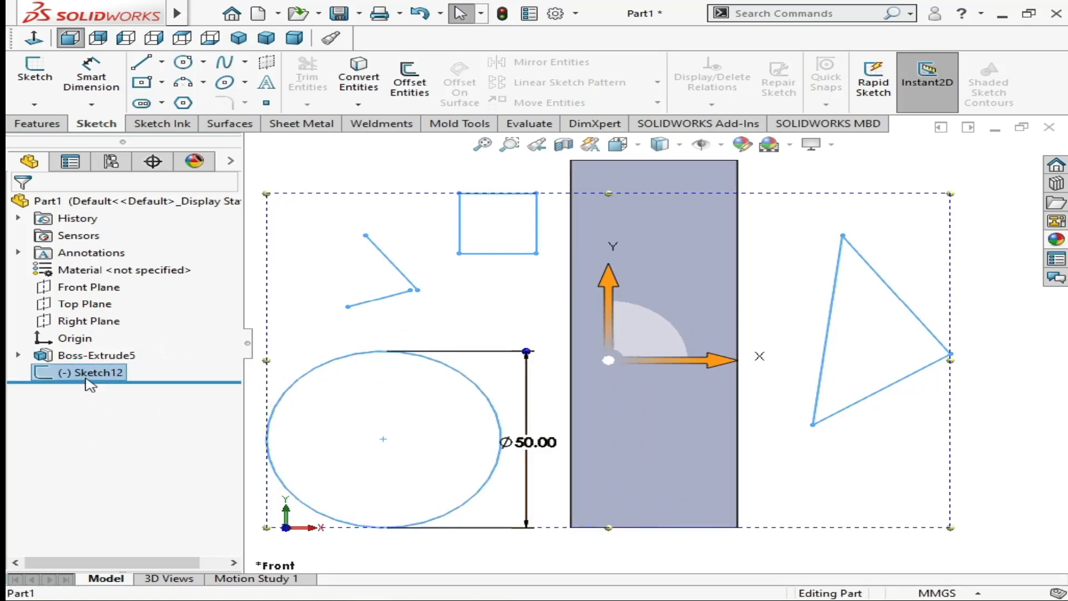
key("Delete")
left_click(674, 230)
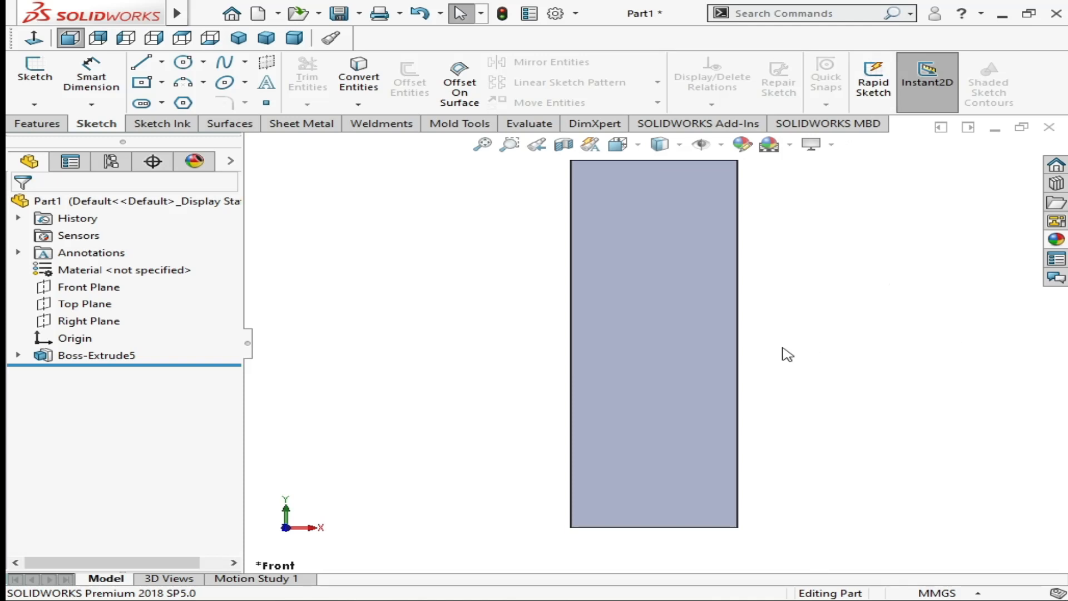
View the block in the Right, Top, Left and Bottom standard orientations in turn
right_click_drag(797, 352, 887, 365)
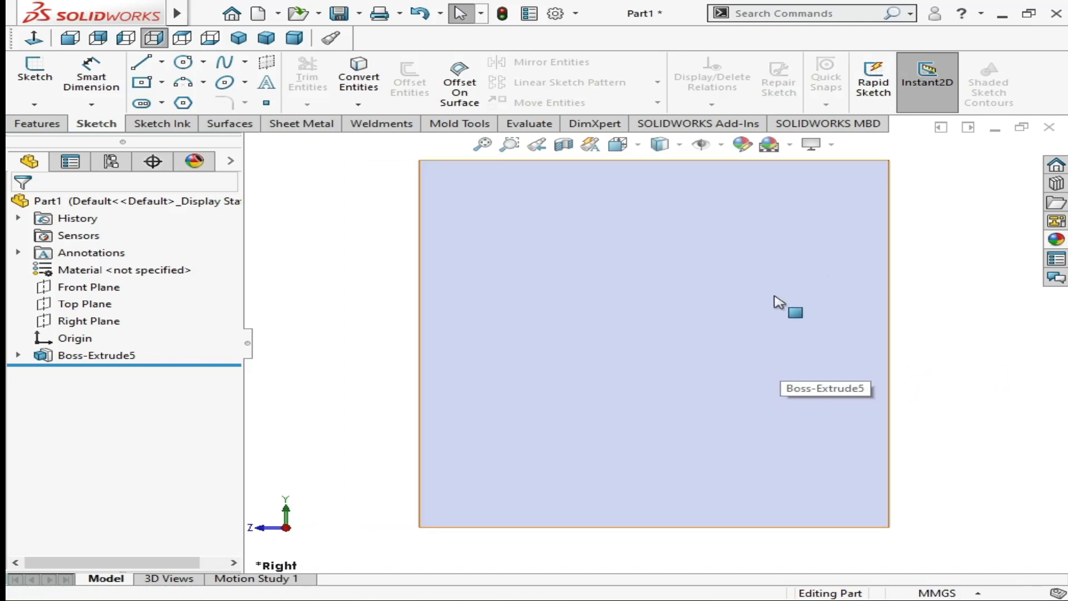
left_click(800, 339)
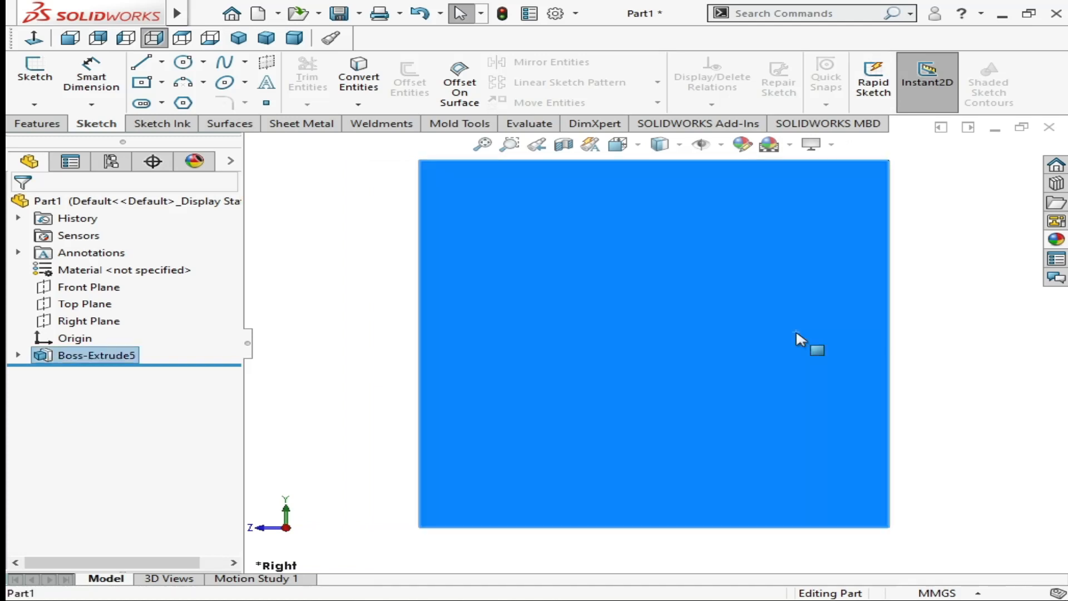
right_click_drag(796, 333, 941, 234)
left_click(921, 322)
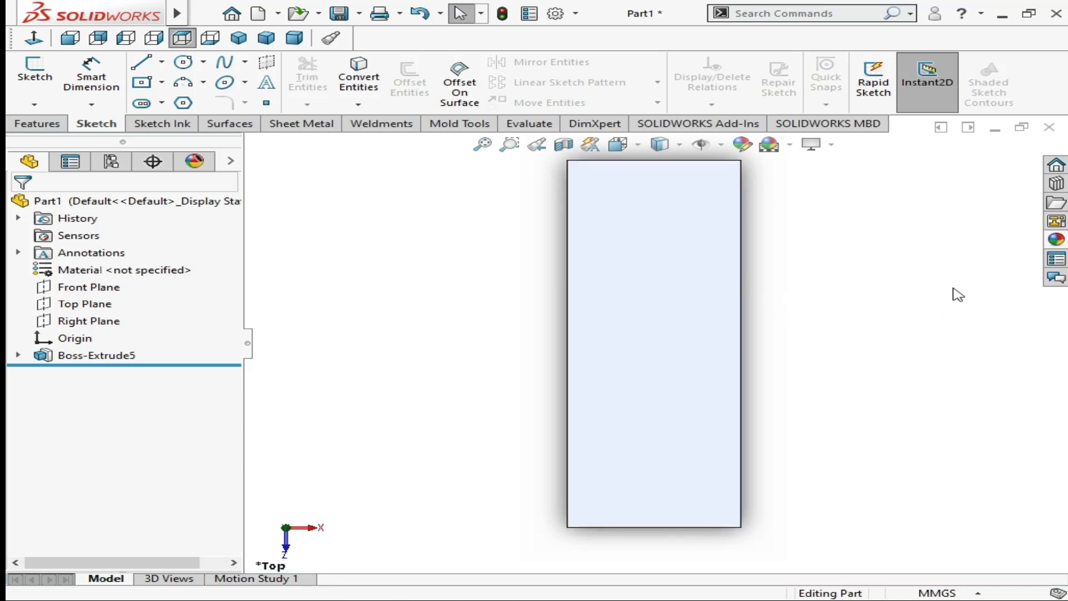
right_click_drag(964, 287, 941, 291)
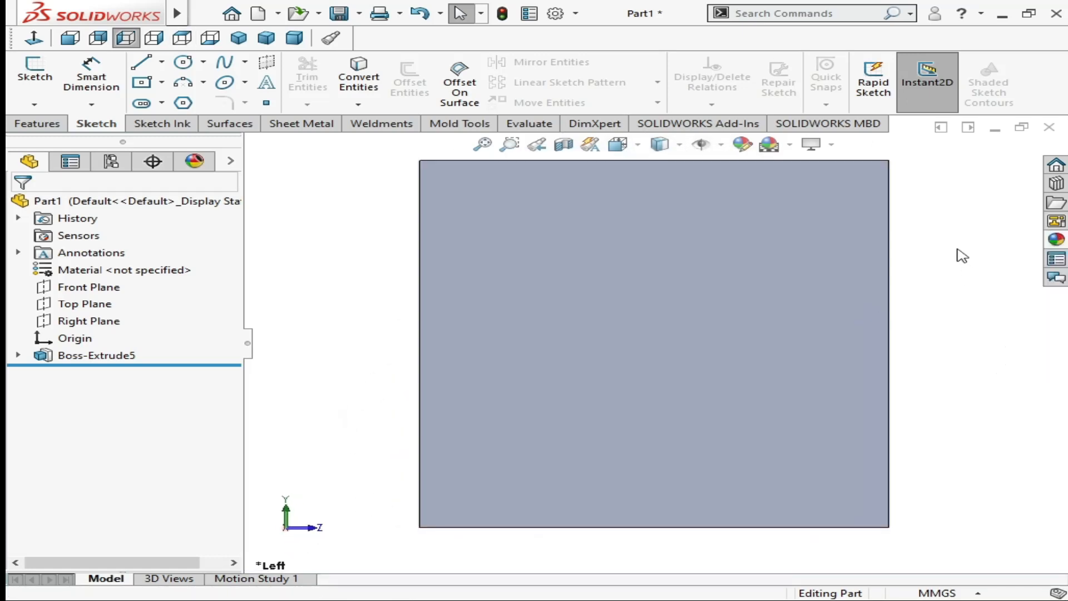
right_click_drag(959, 249, 957, 336)
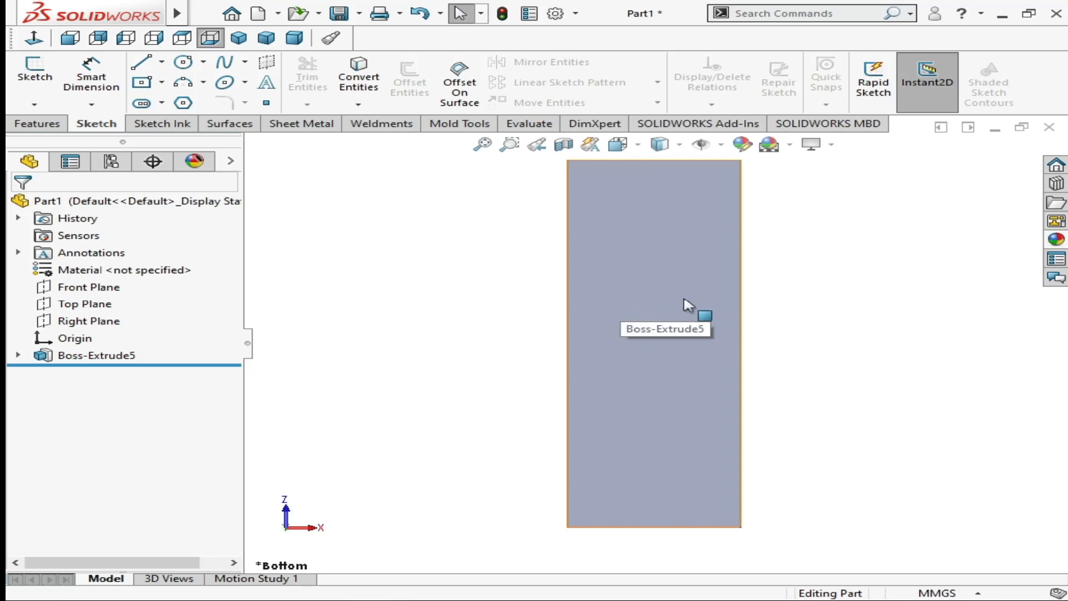
Rotate the block out of the Bottom view to an oblique angle showing three of its faces
key("Right")
key("Right")
key("Left")
key("Left")
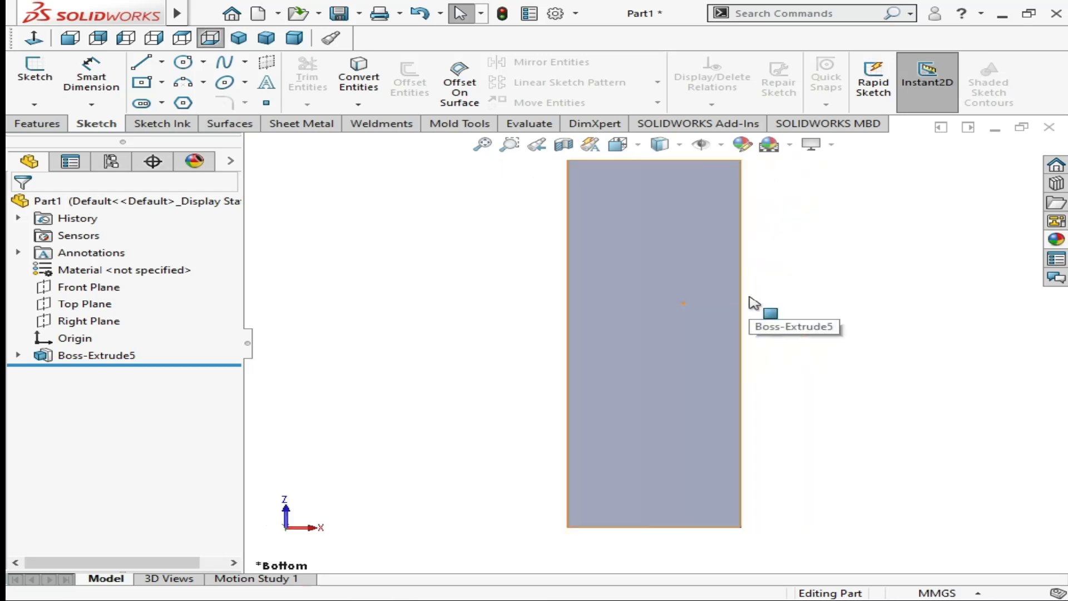
key("Right")
key("Right")
key("Down")
key("Down")
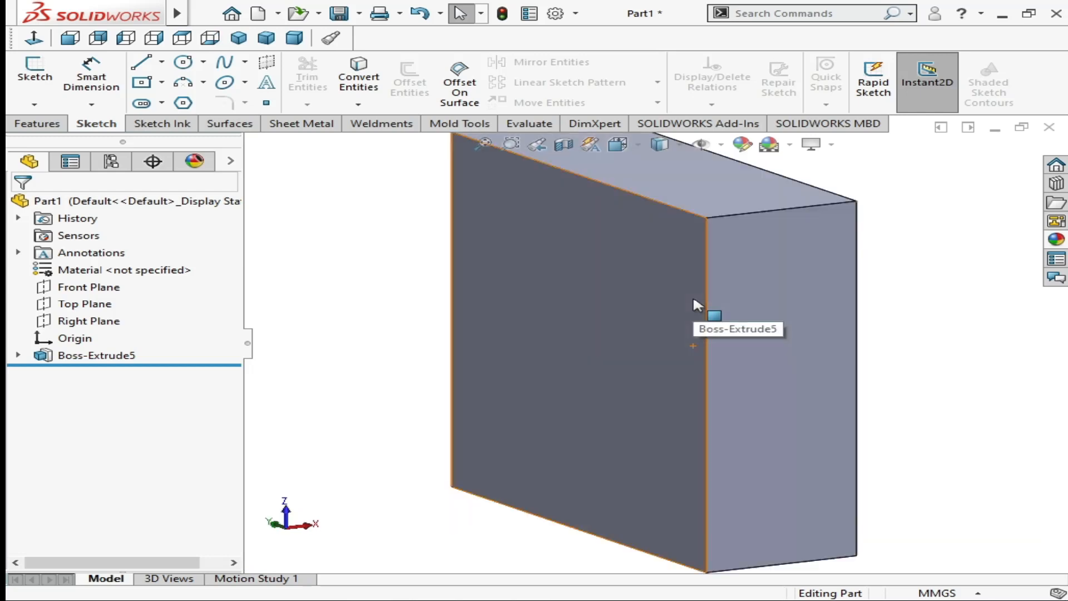
Zoom in on the rotated block, zoom out until it is shown whole, and zoom slightly back in
scroll(837, 222, "down", 1)
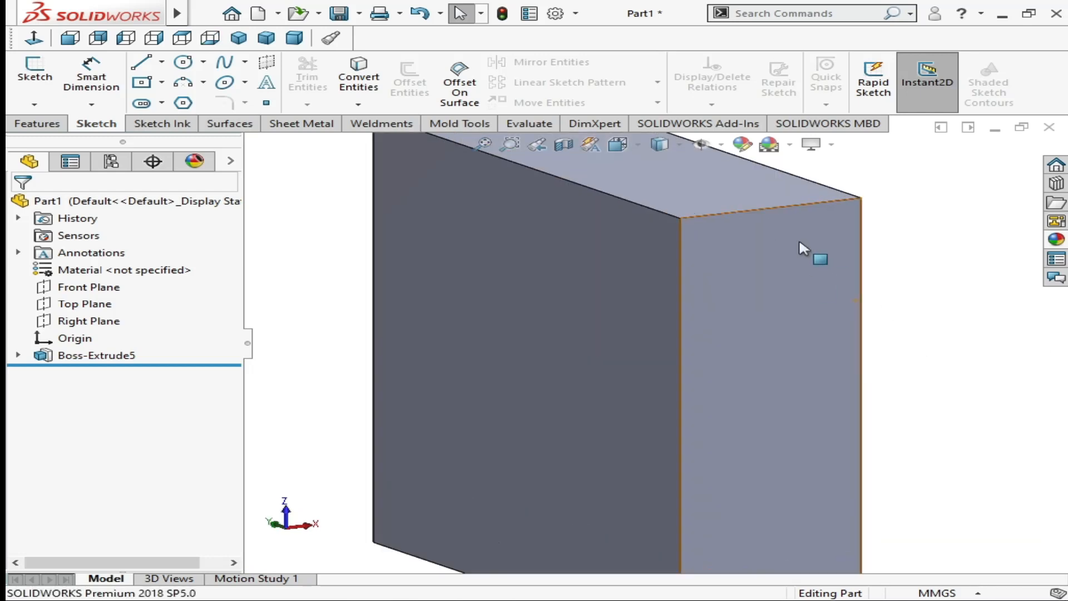
scroll(799, 239, "up", 1)
scroll(723, 470, "up", 1)
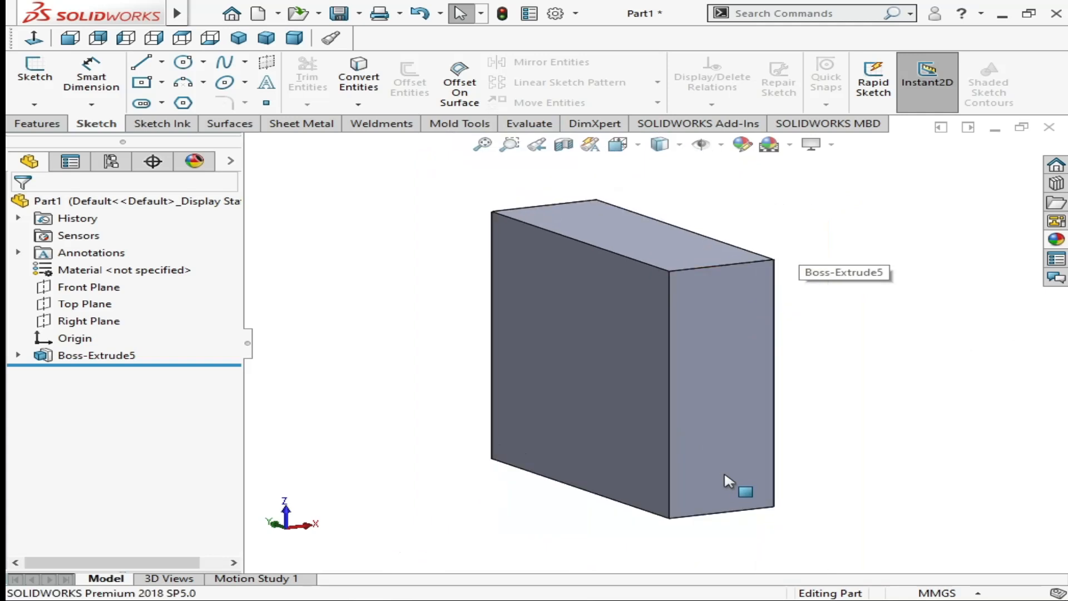
scroll(721, 455, "down", 1)
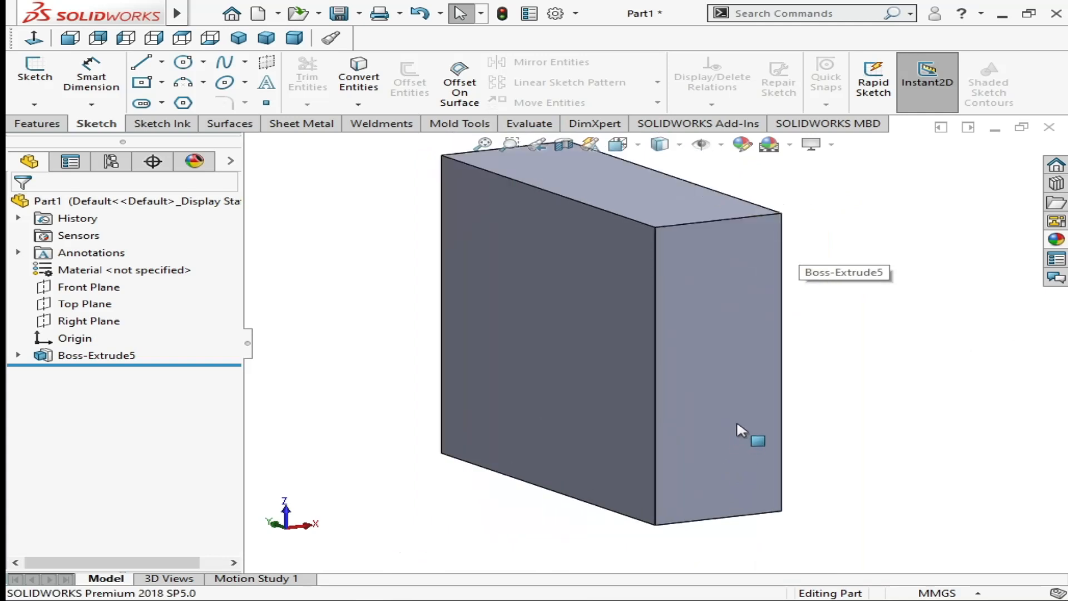